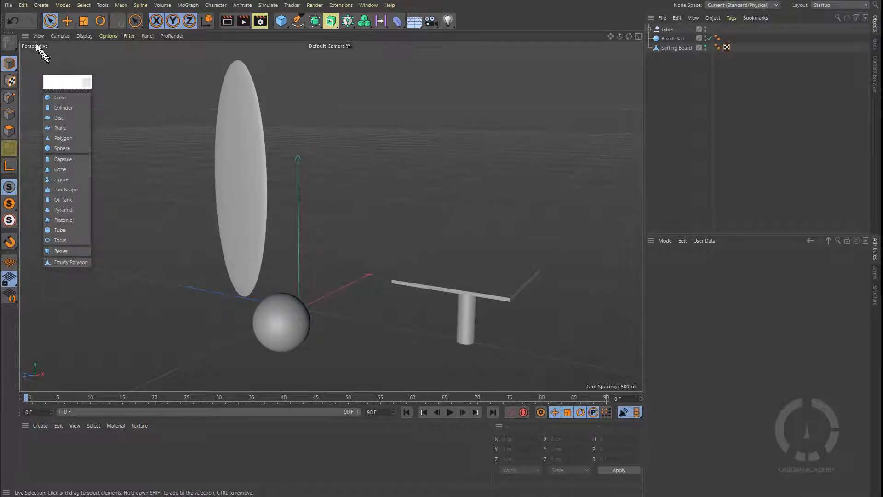
Save the project under the file name 01.01.-Beach Scene in the Assets folder
click(9, 6)
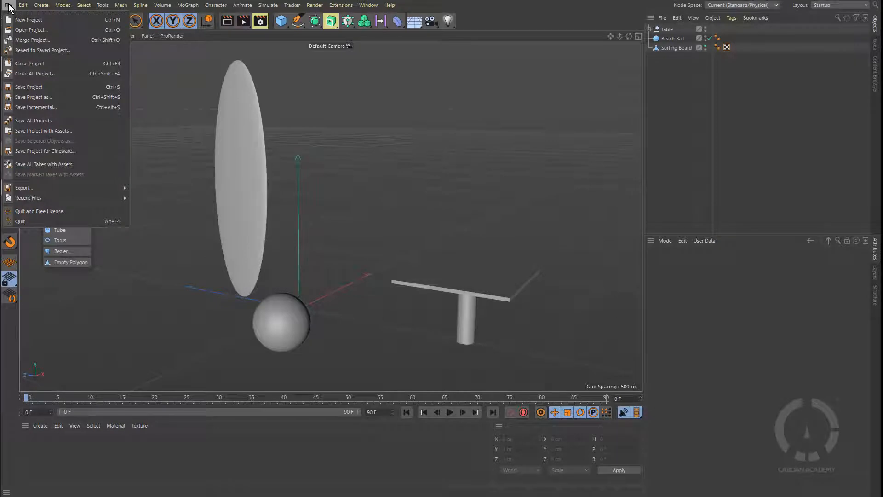
click(109, 97)
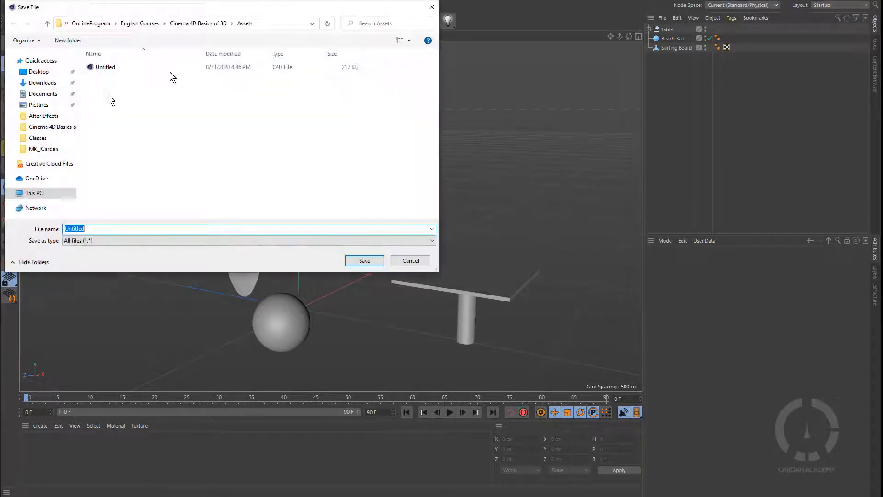
drag(305, 10, 304, 111)
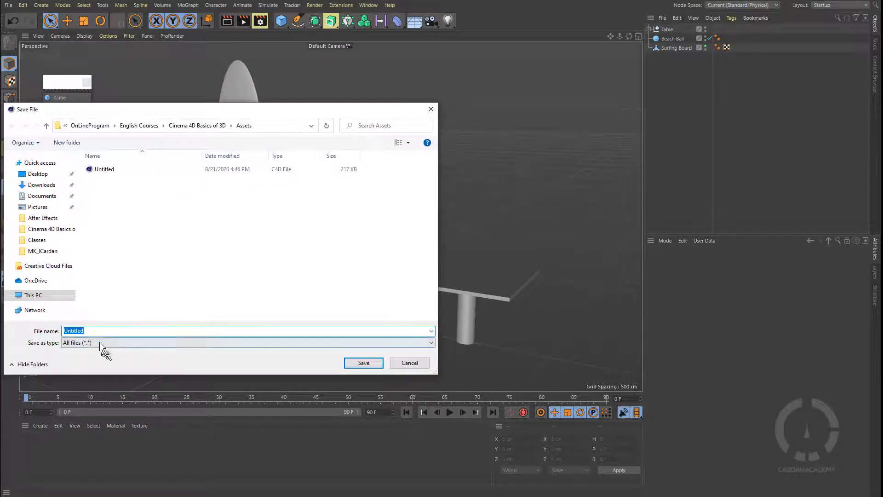
drag(99, 333, 48, 335)
text(01.01.)
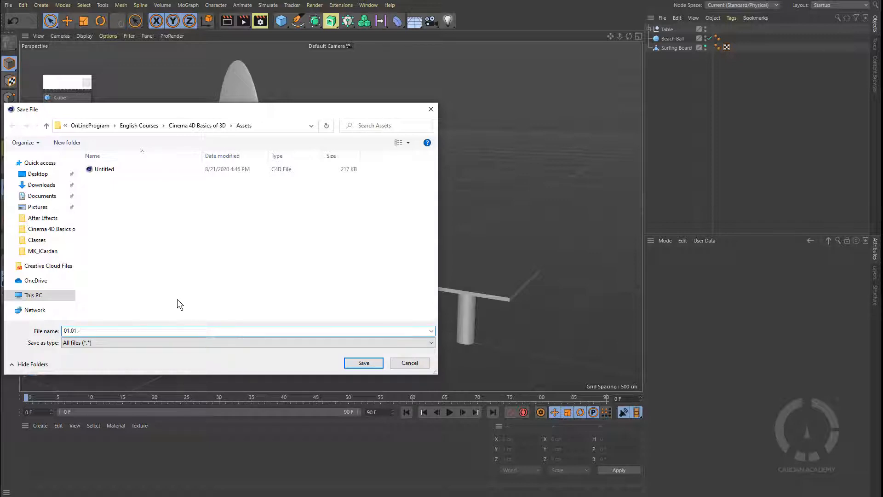
text(-Beach Scene)
key(Return)
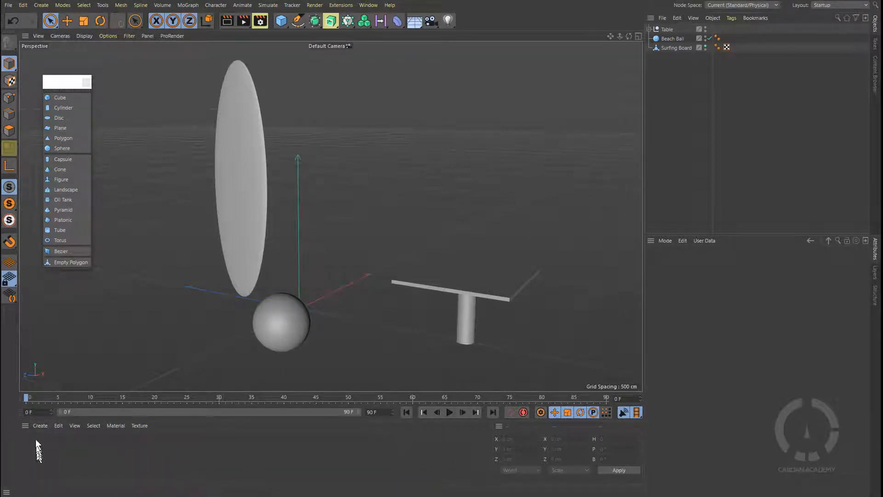
Try a new Grass material on the tabletop in a rendered preview, and undo it
click(41, 426)
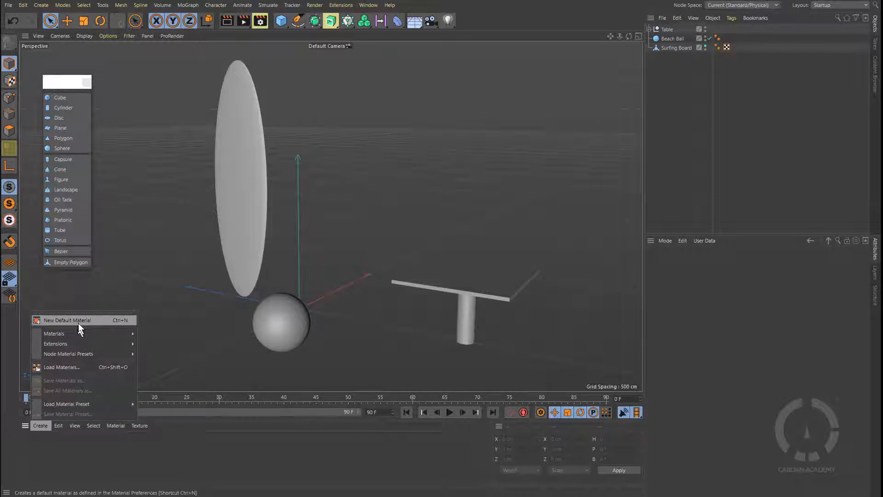
mouse_move(79, 333)
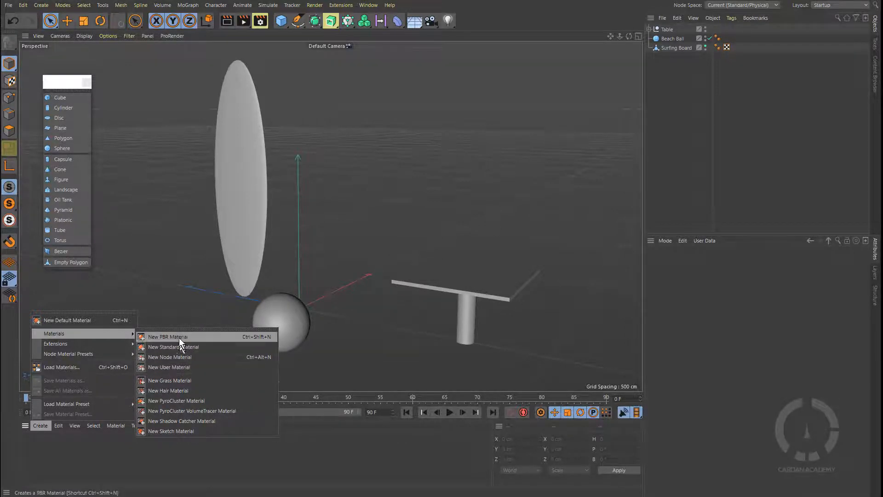
click(179, 381)
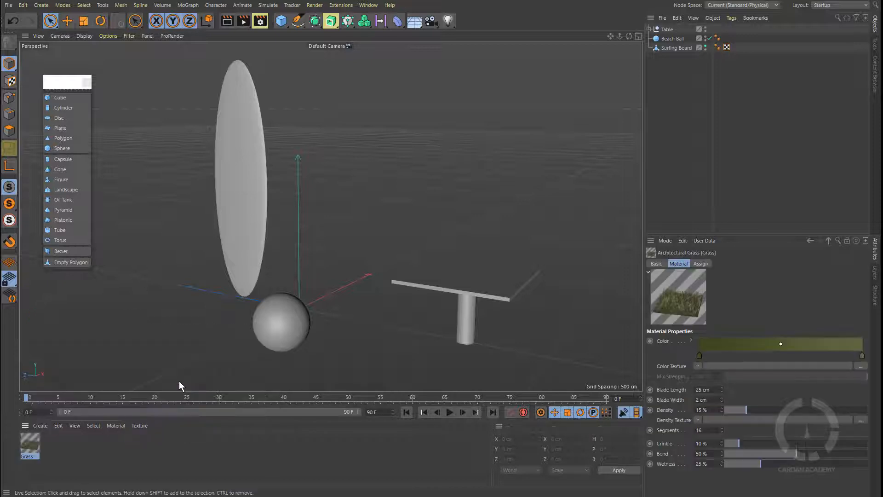
drag(30, 443, 468, 279)
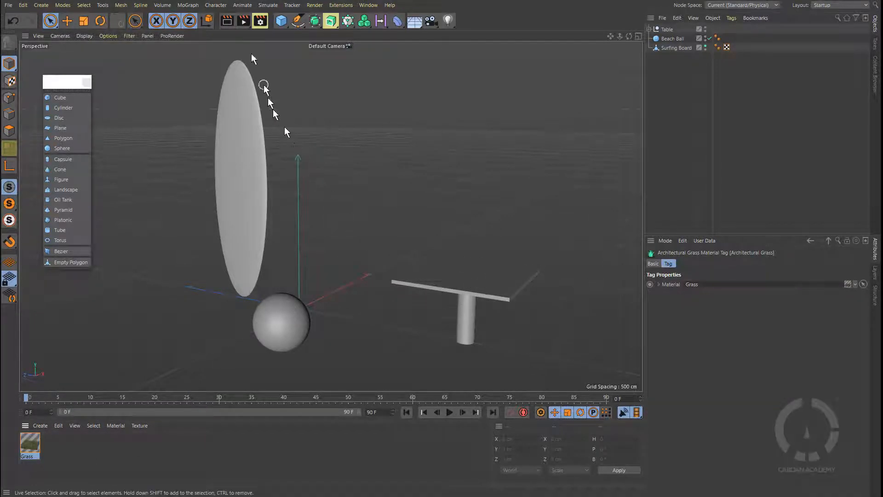
click(229, 20)
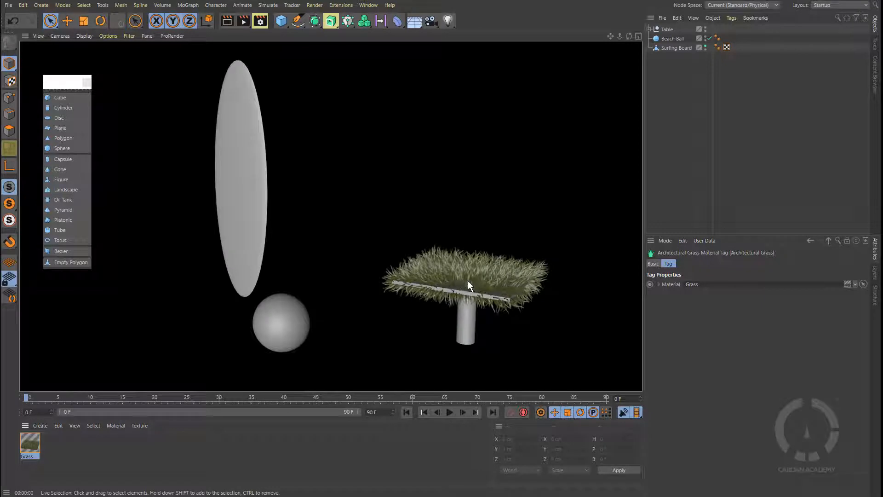
key(ctrl+z)
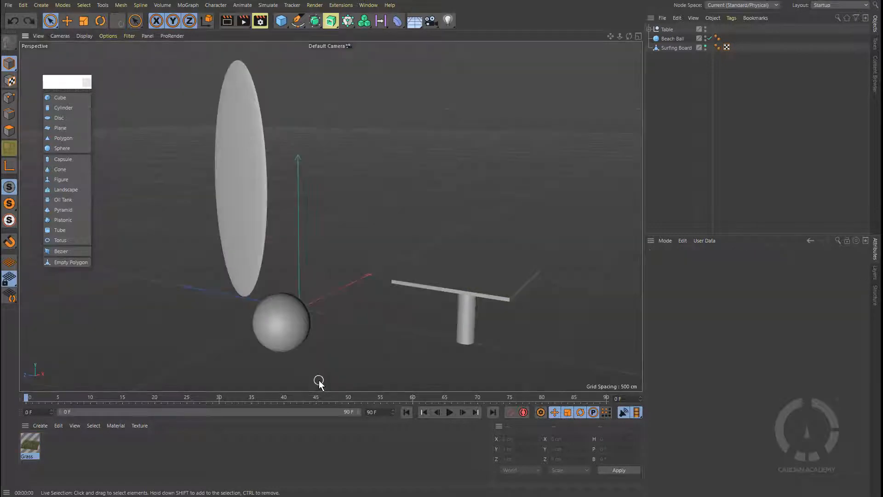
key(ctrl+z)
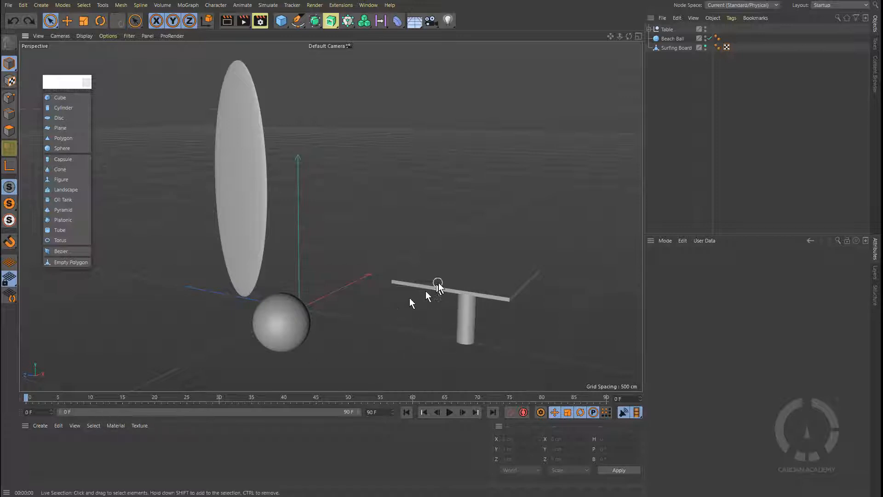
Create a new default material and name it Surfing Board
click(41, 425)
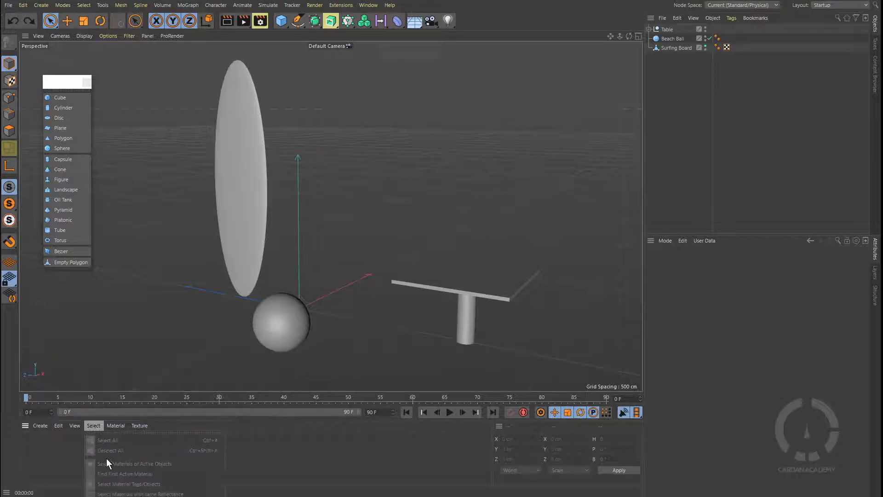
click(311, 459)
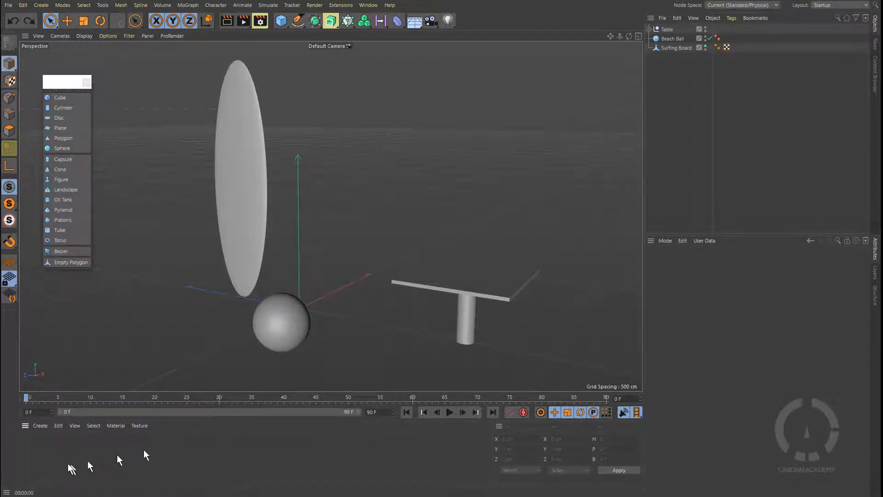
double_click(48, 456)
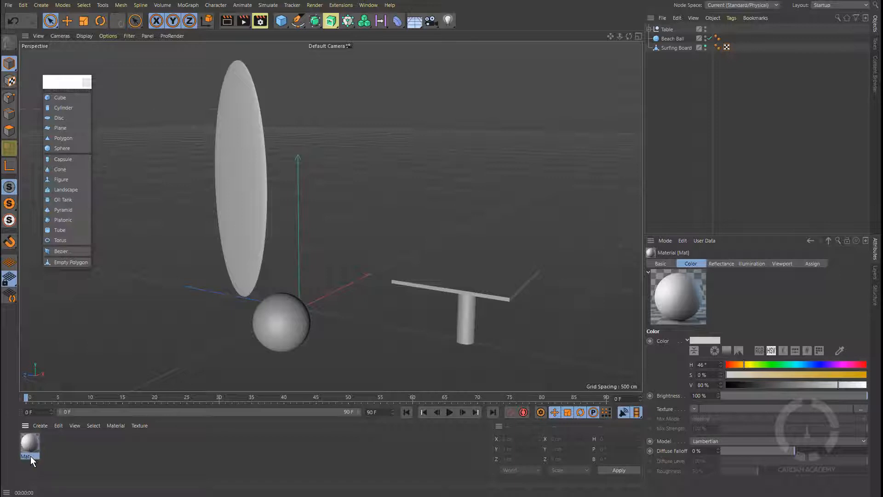
double_click(30, 457)
text(Surfin)
text(g)
text( Boa)
text(rd)
key(Return)
Set the Surfing Board material's color to pink with hue 317° and saturation 100%, and apply it to the surfboard
double_click(28, 445)
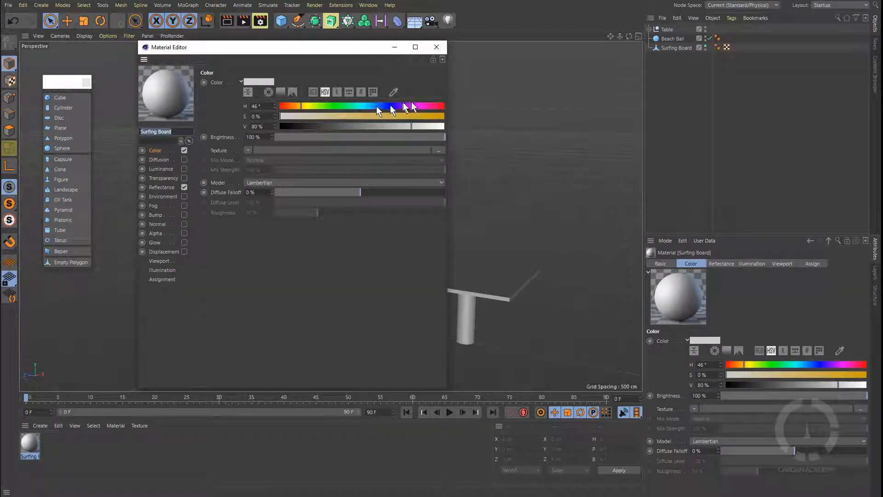
click(305, 106)
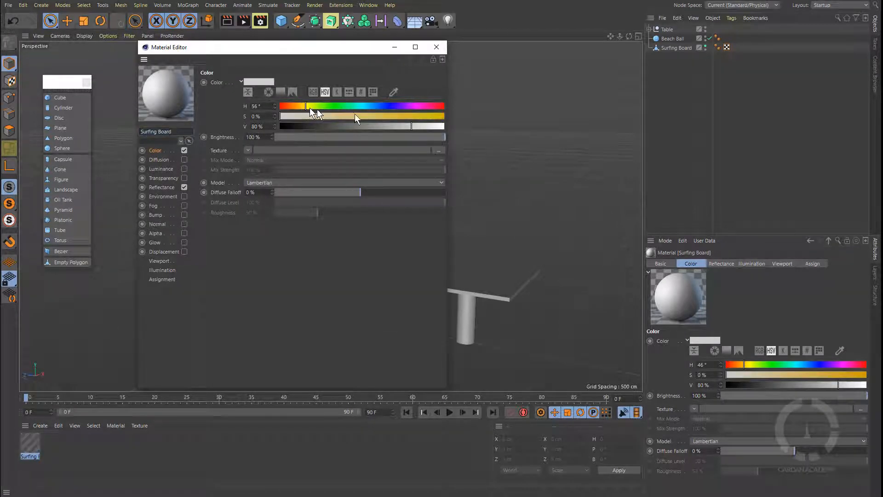
mouse_move(410, 116)
mouse_down()
mouse_move(445, 117)
mouse_move(422, 107)
mouse_up()
click(433, 106)
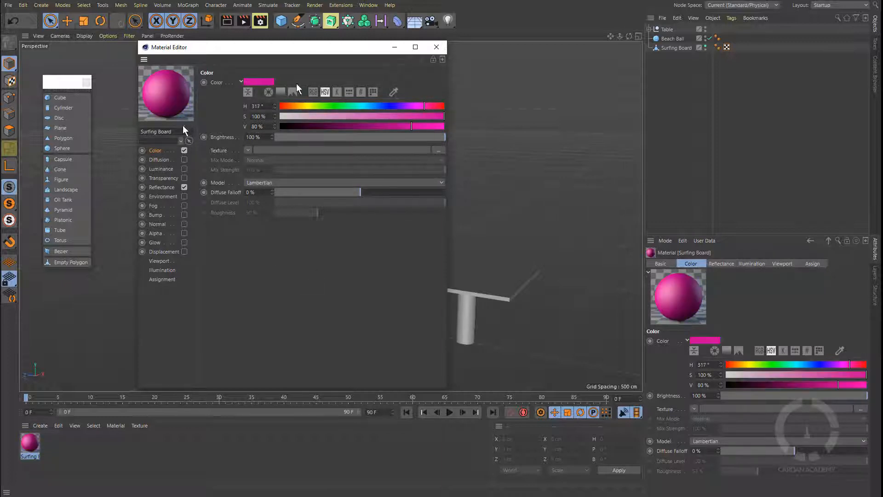
click(436, 47)
drag(30, 441, 237, 222)
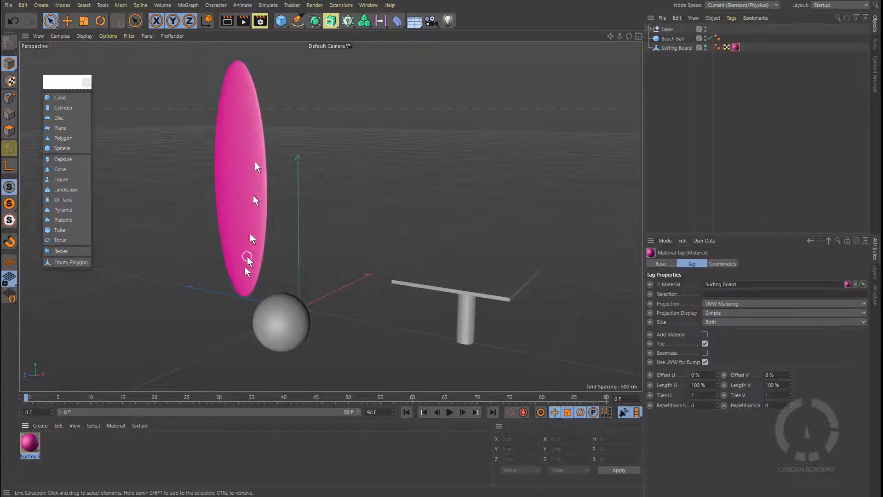
Apply the Surfing Board material to the surfboard a second time and delete the duplicate material tag
drag(32, 446, 241, 177)
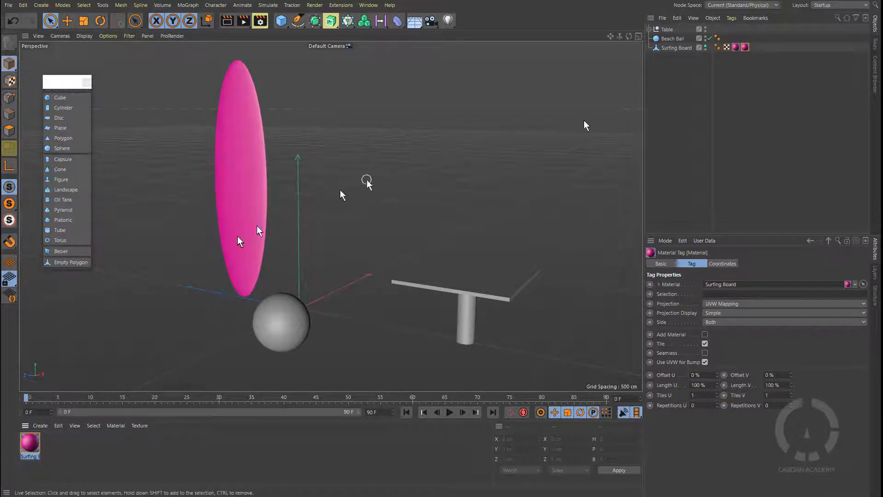
double_click(737, 46)
click(746, 48)
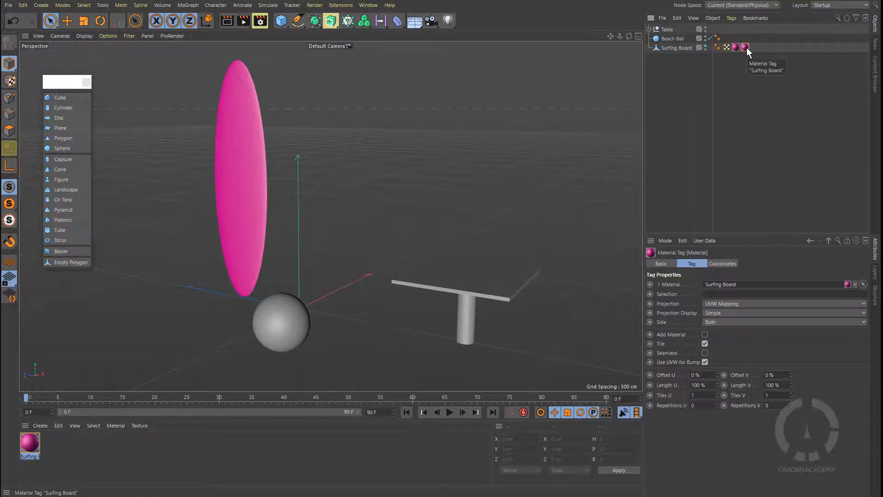
key(Delete)
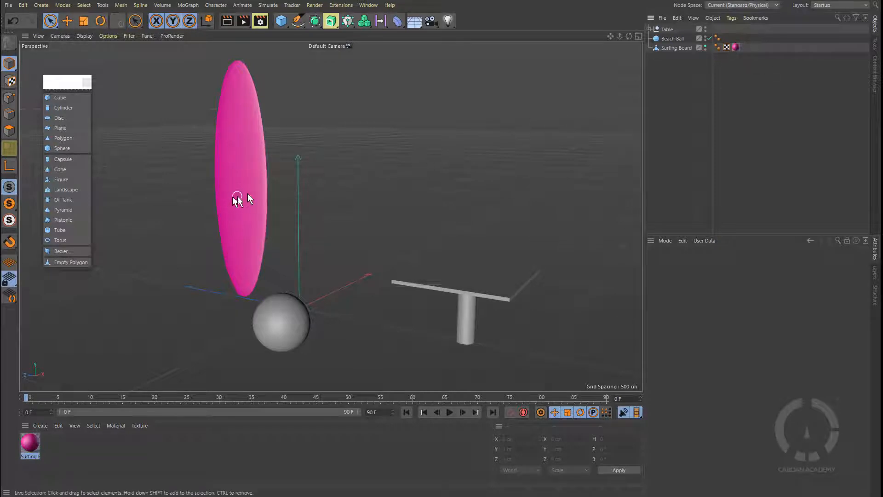
Duplicate the Surfing Board material and rename the copy Beach Ball White
click(285, 327)
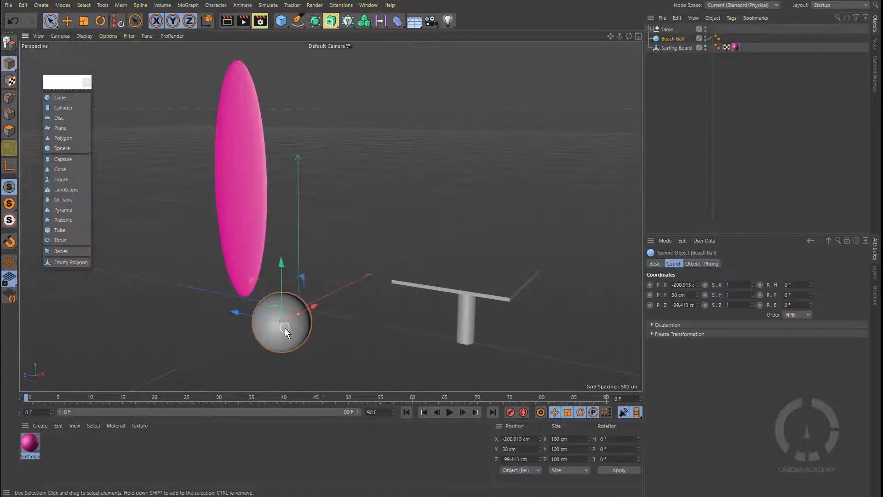
click(108, 448)
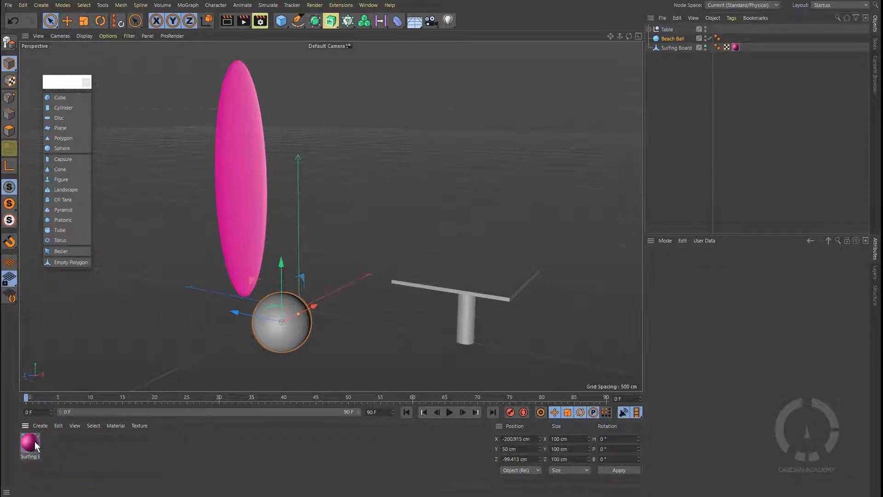
drag(34, 441, 56, 441)
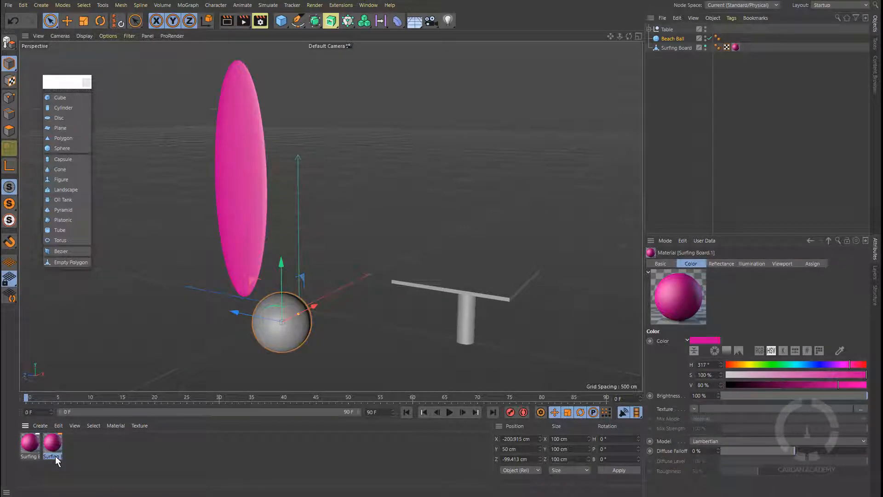
double_click(55, 456)
text(Be)
text(ach )
text(Ba)
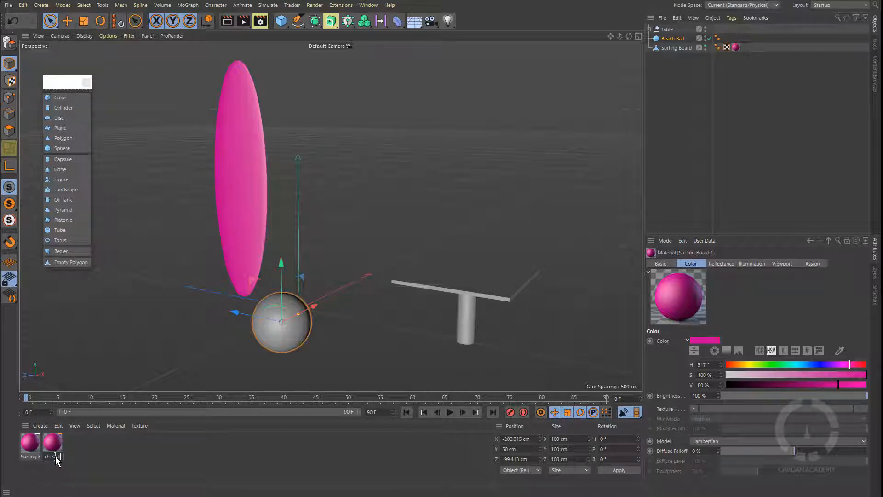
text( White)
key(Return)
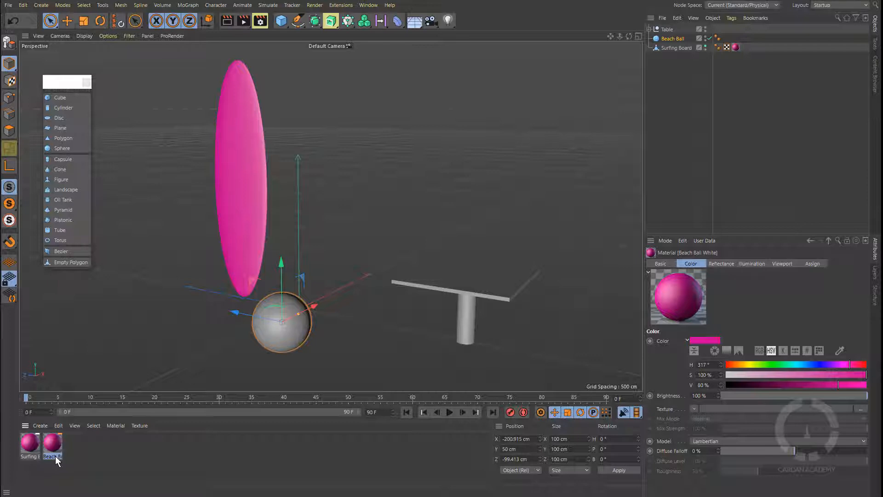
Change the Beach Ball White material's color to pure white with saturation 0% and value 100%
double_click(54, 443)
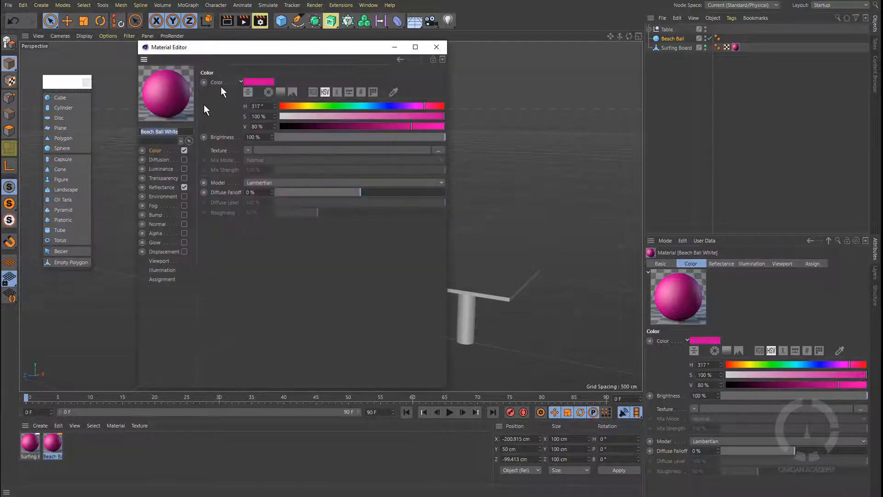
drag(248, 51, 417, 53)
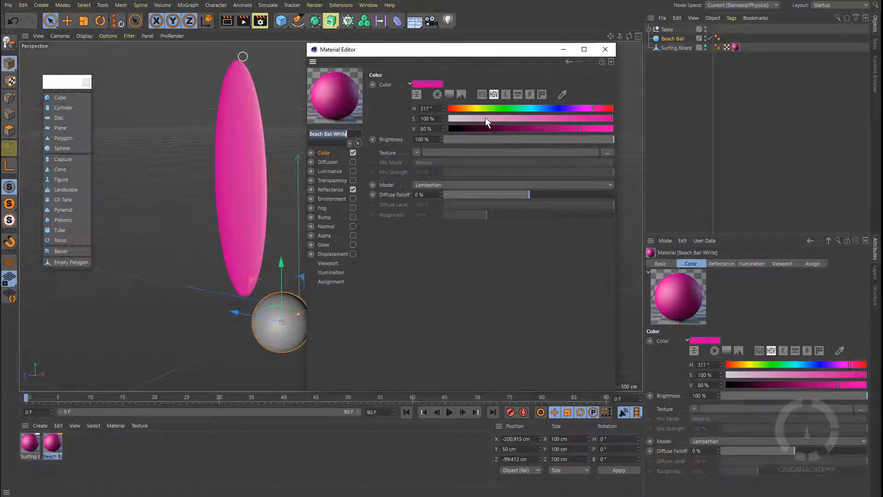
drag(484, 118, 447, 120)
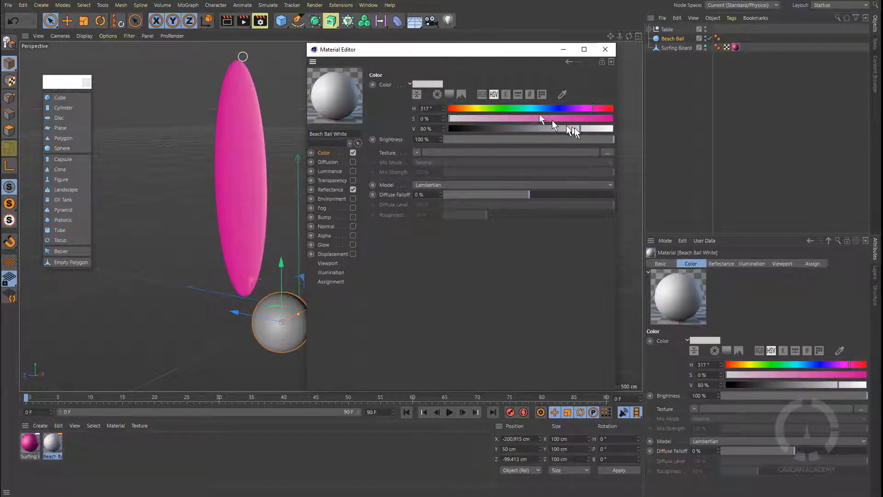
drag(581, 129, 614, 128)
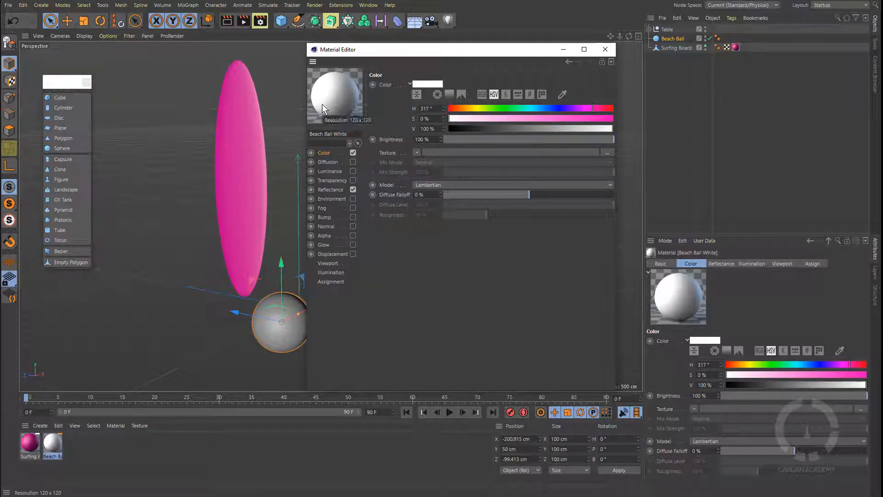
Load the Earth surface shader as the color texture of the Beach Ball White material
click(416, 153)
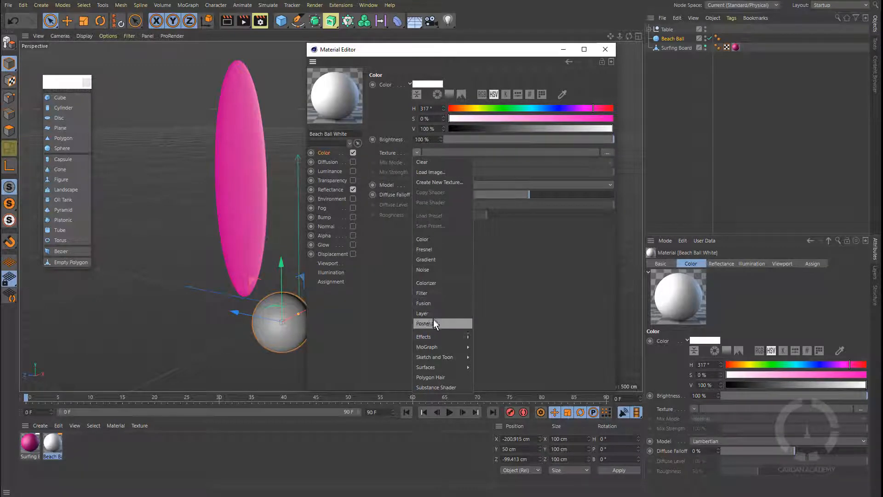
mouse_move(437, 336)
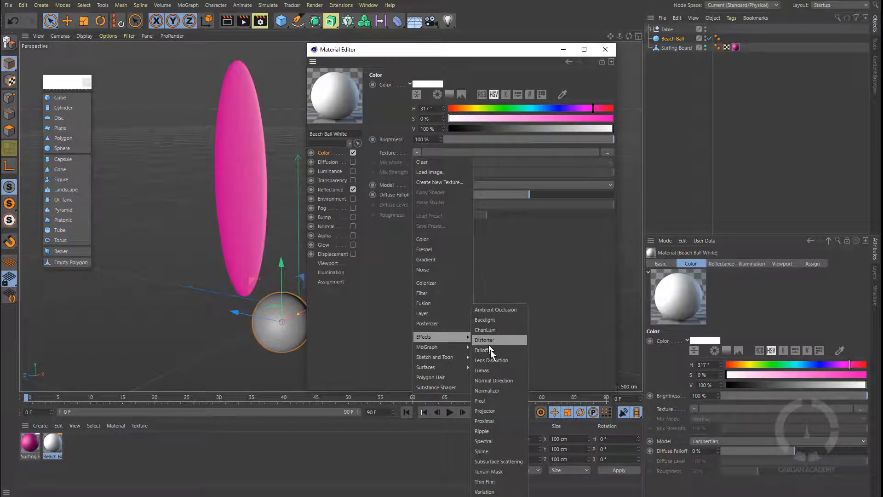
mouse_move(448, 367)
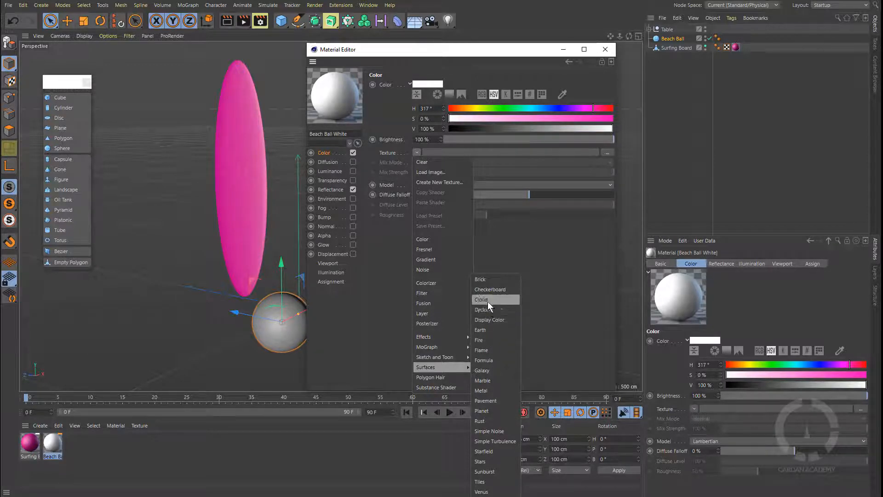
click(490, 333)
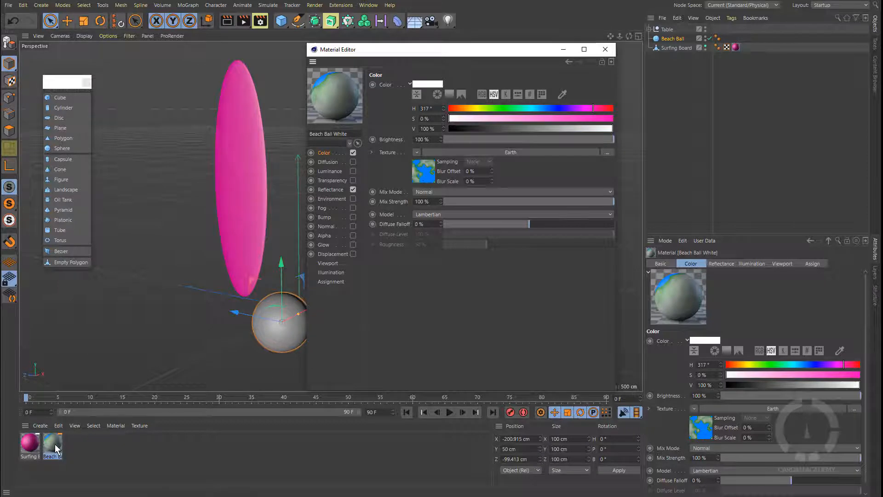
Apply the Beach Ball White material to the beach ball and close the material editor
drag(55, 449, 270, 342)
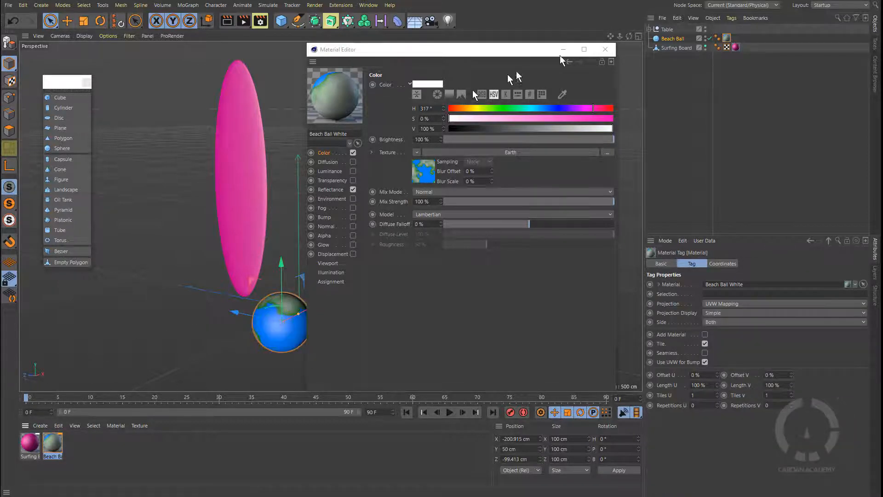
click(606, 50)
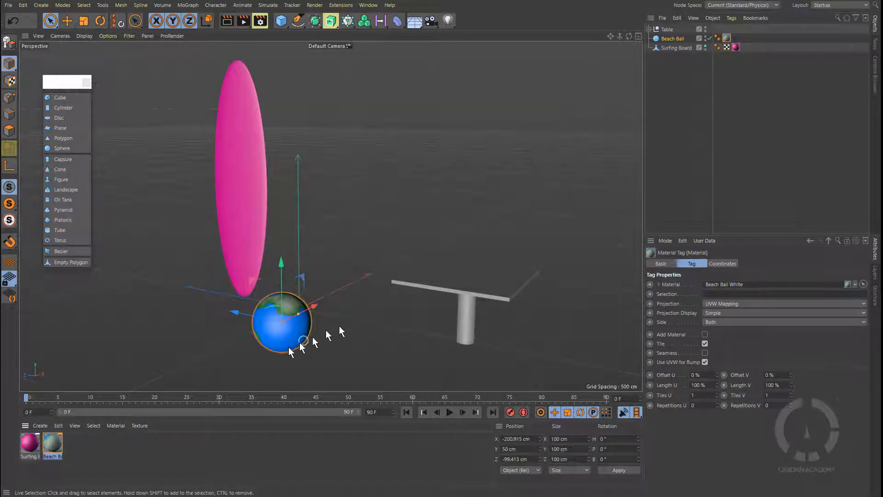
alt+drag(289, 351, 331, 345)
Reopen the Beach Ball White material and clear the Earth shader from its color texture
double_click(53, 442)
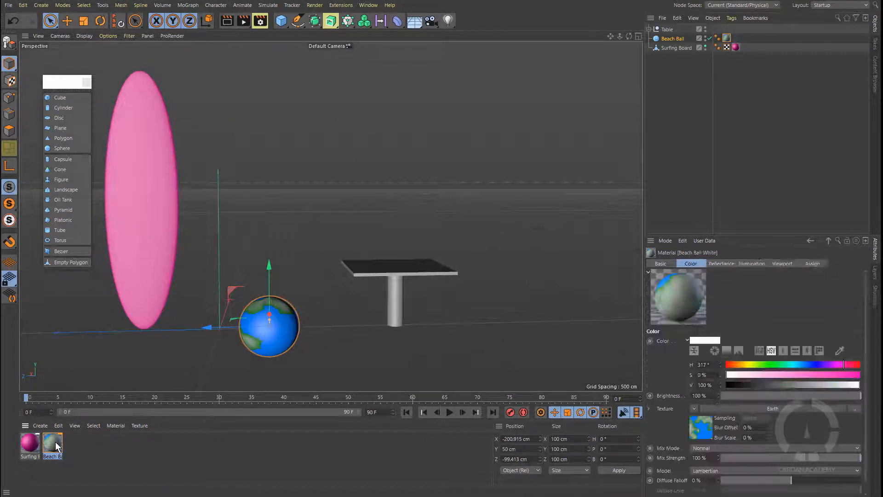
drag(333, 49, 554, 58)
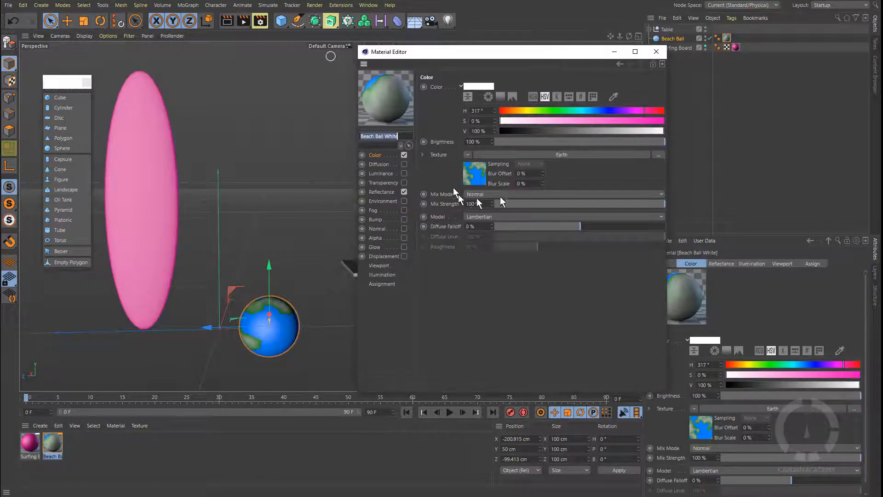
click(465, 154)
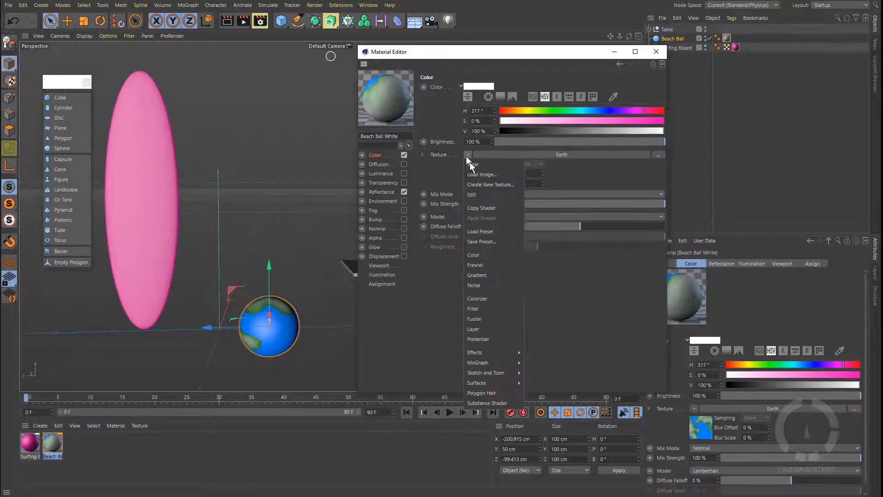
click(473, 164)
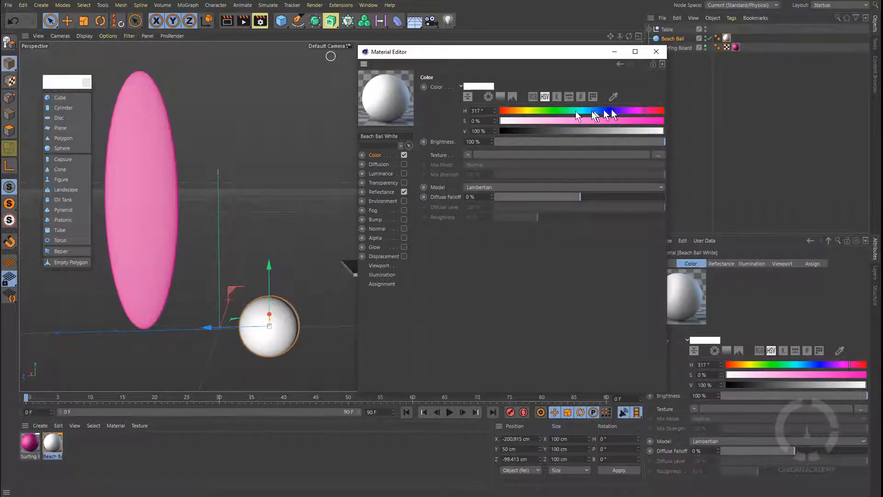
Change the Beach Ball White material's color to red with hue 0°, saturation 100% and value 82%, and close the material editor
drag(519, 111, 474, 115)
click(661, 120)
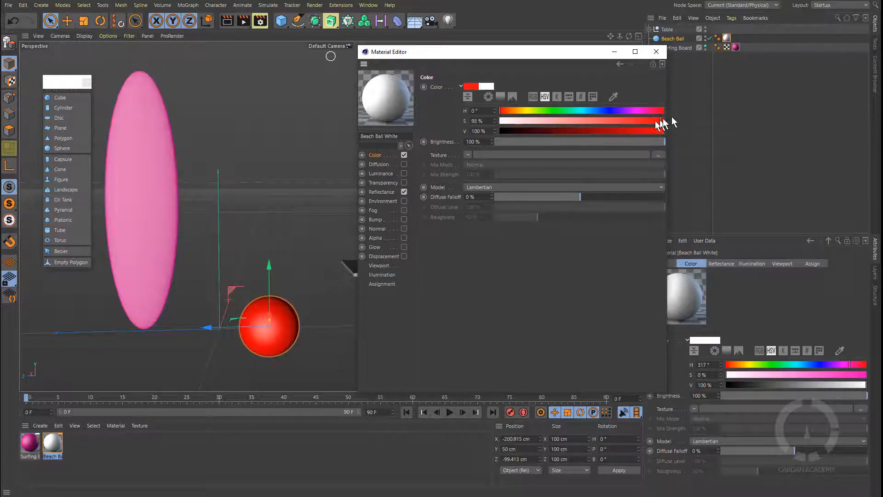
drag(662, 122, 673, 119)
click(635, 131)
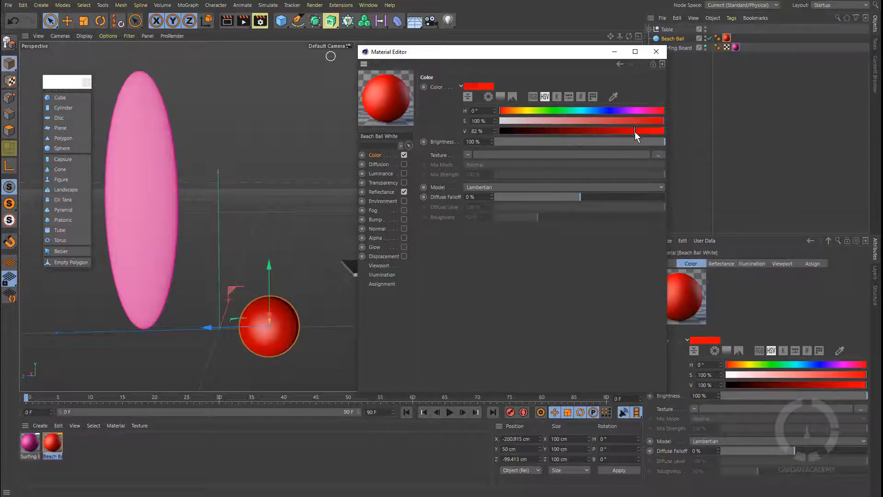
click(657, 51)
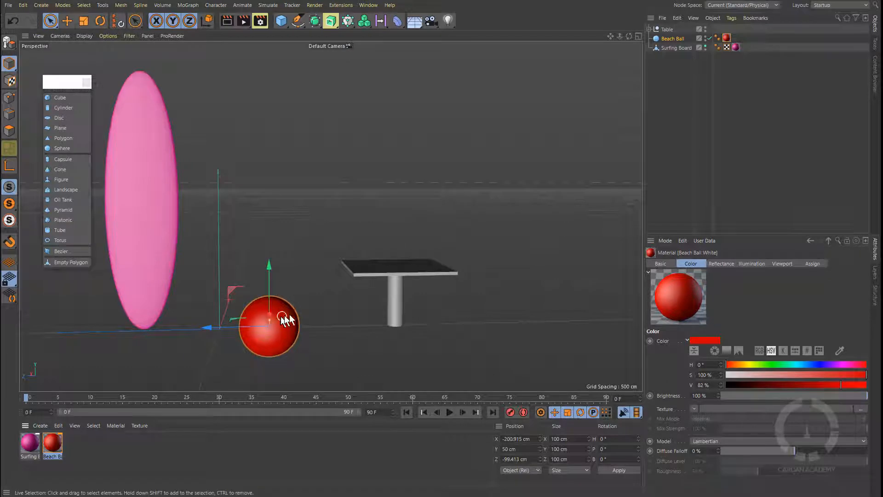
Set the beach ball sphere's segments to 24
scroll(283, 317, up, 3)
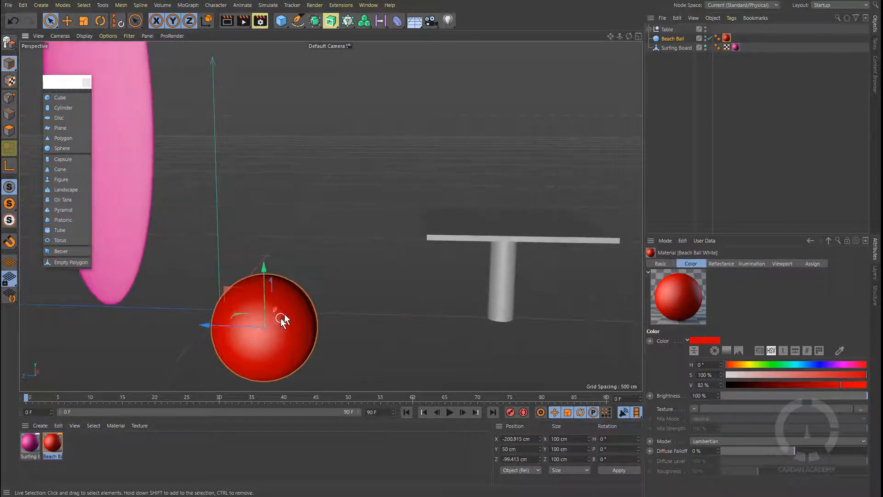
scroll(332, 230, up, 4)
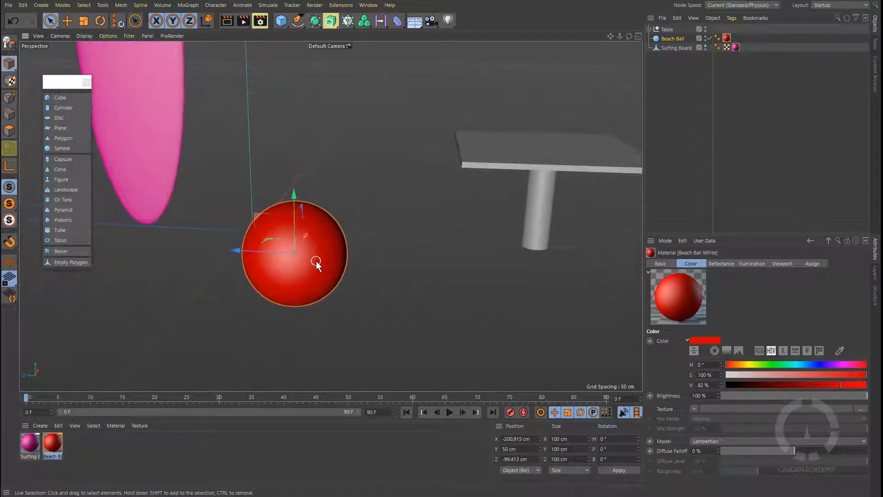
alt+middle_drag(316, 261, 306, 282)
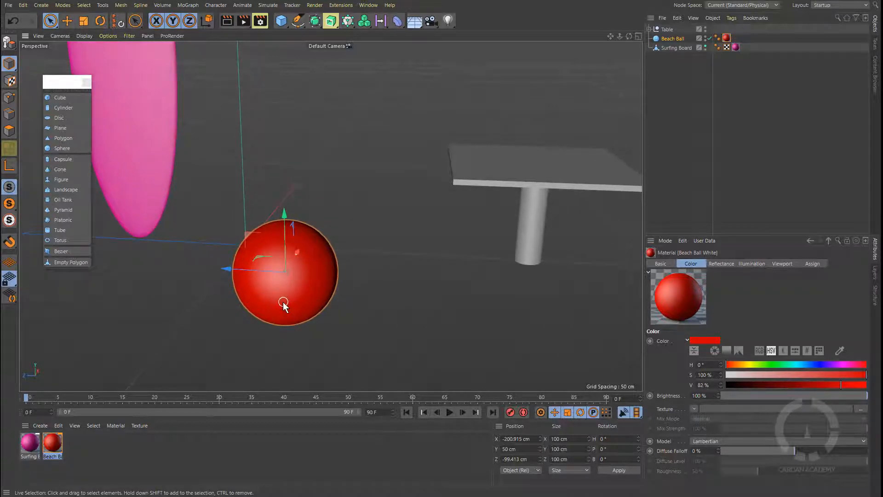
click(679, 41)
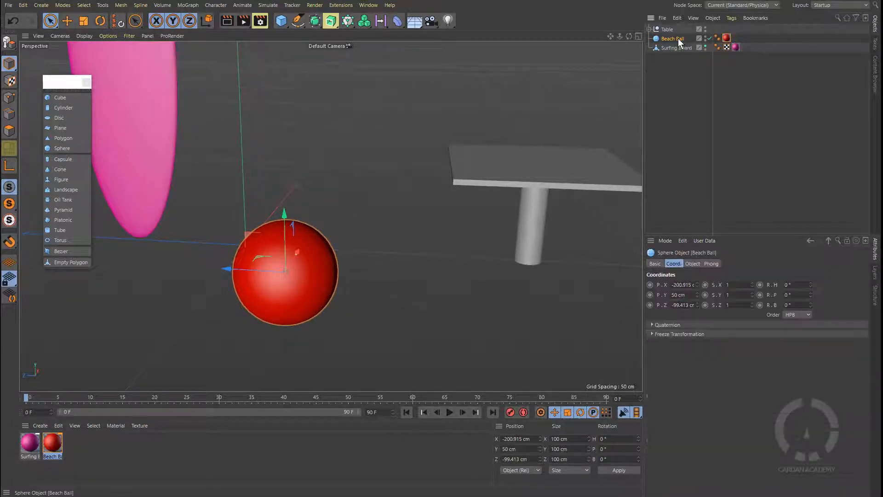
click(692, 264)
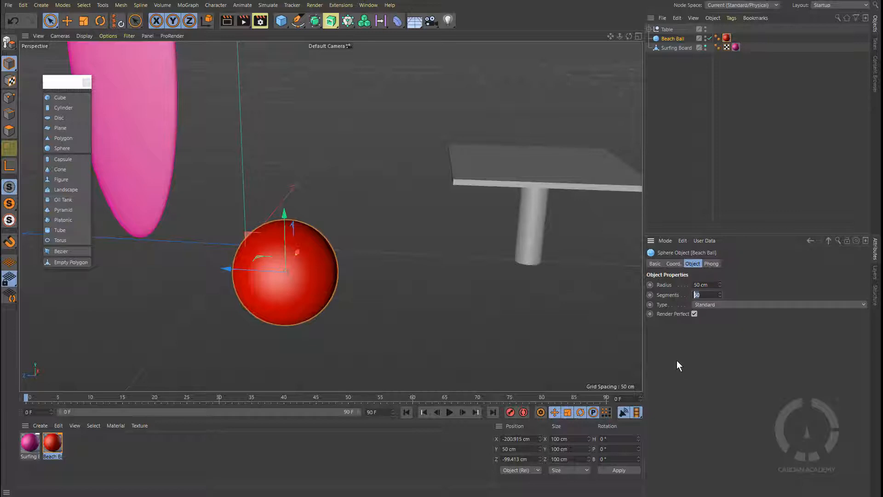
text(25)
key(Return)
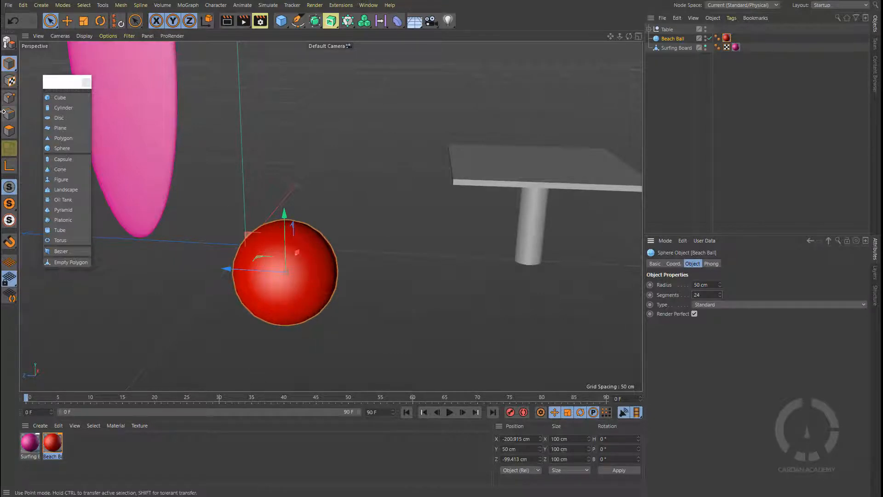
Try converting the beach ball to an editable polygon object for polygon selection, and undo the conversion
click(10, 45)
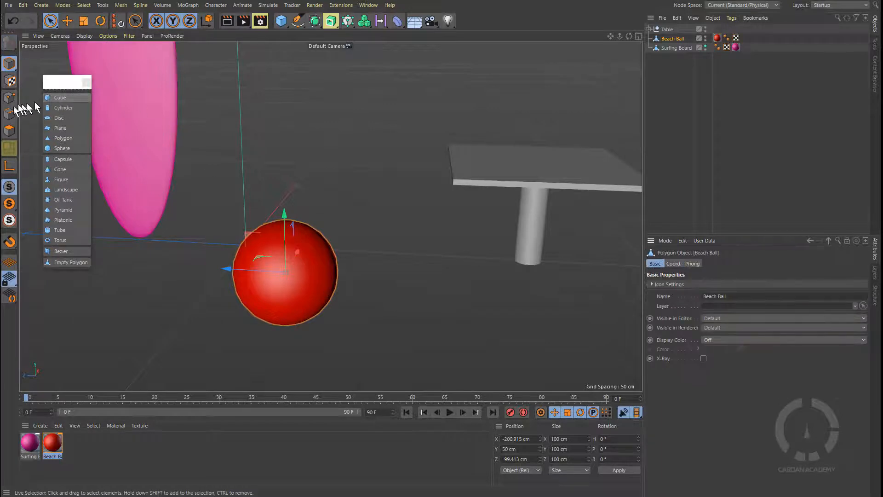
click(9, 131)
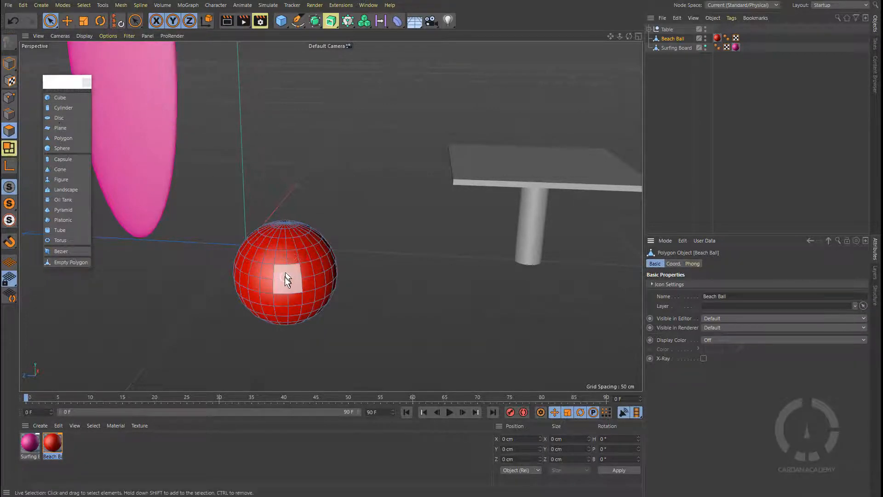
alt+drag(285, 276, 305, 293)
alt+middle_drag(280, 247, 347, 233)
scroll(347, 233, up, 4)
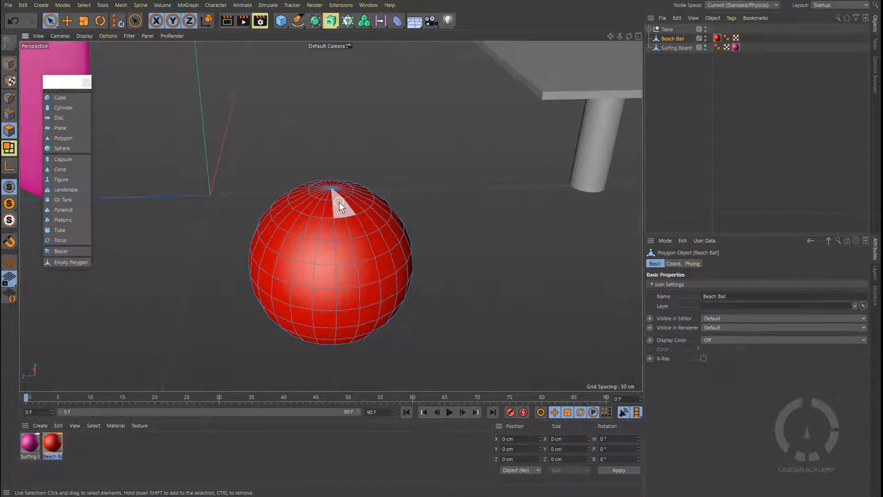
mouse_move(352, 228)
alt+mouse_down()
mouse_move(354, 217)
mouse_move(354, 237)
mouse_move(336, 197)
mouse_move(340, 216)
alt+mouse_up()
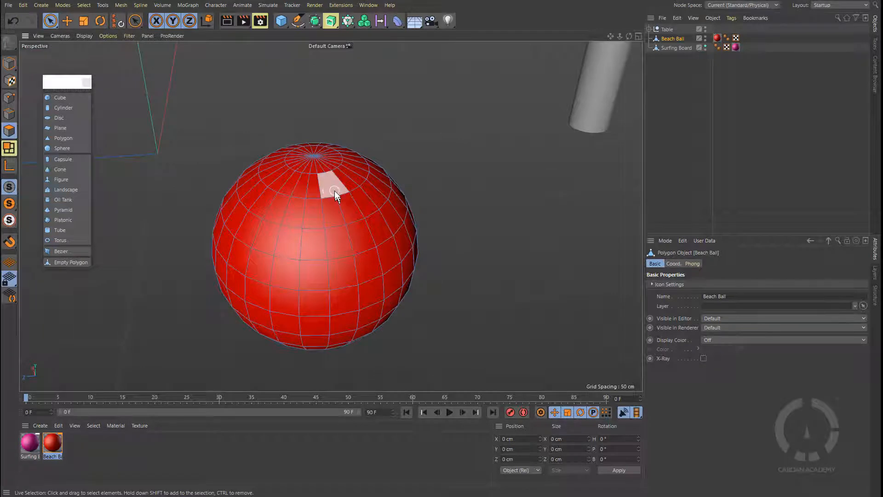
key(ctrl+z)
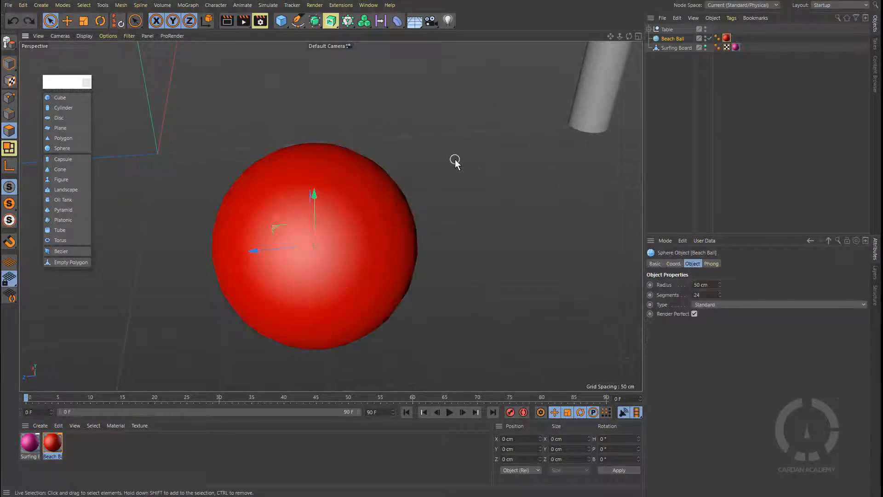
Convert the beach ball sphere to an editable polygon object and switch to polygon mode
click(674, 40)
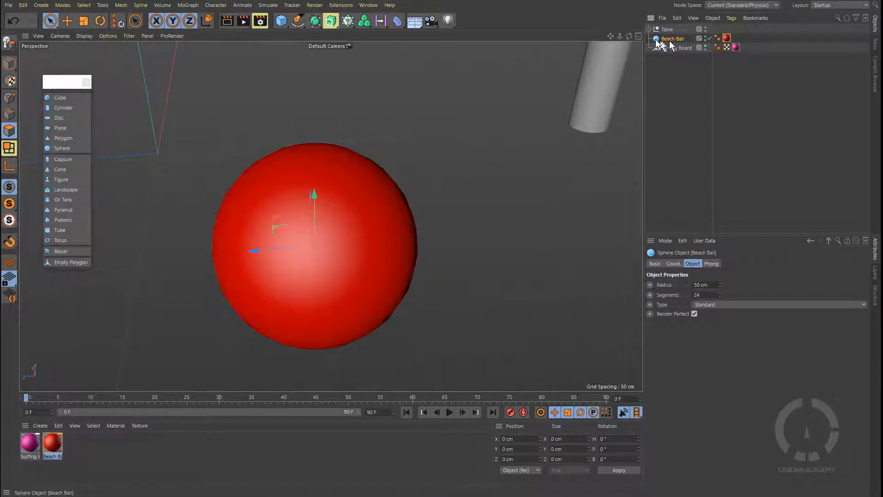
click(10, 43)
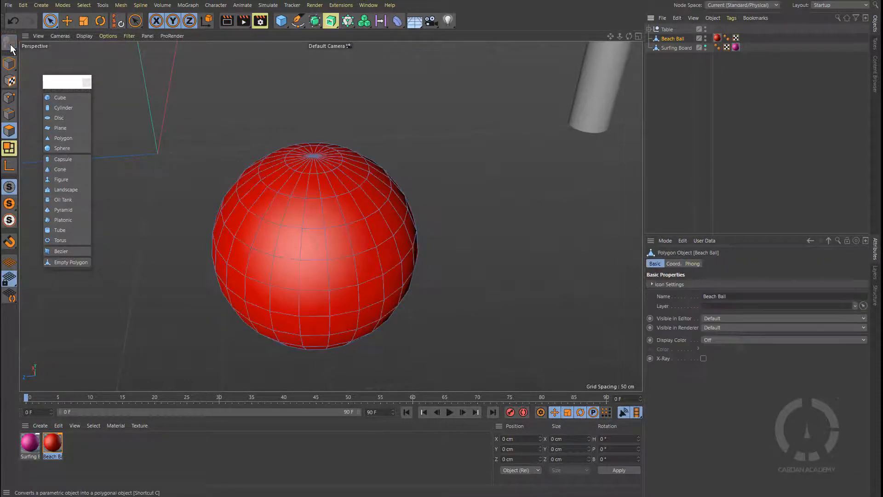
click(9, 100)
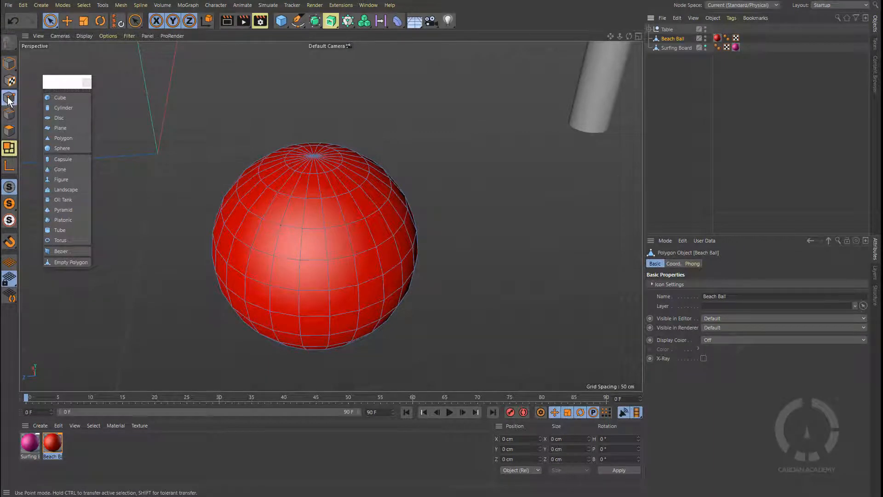
click(10, 115)
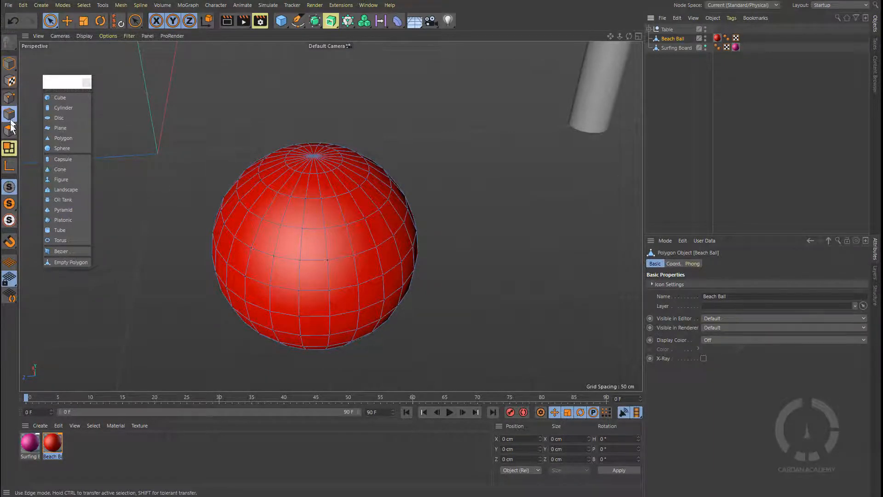
click(9, 130)
Select a vertical stripe two polygons wide on the beach ball, running from the top pole to the bottom pole
click(362, 262)
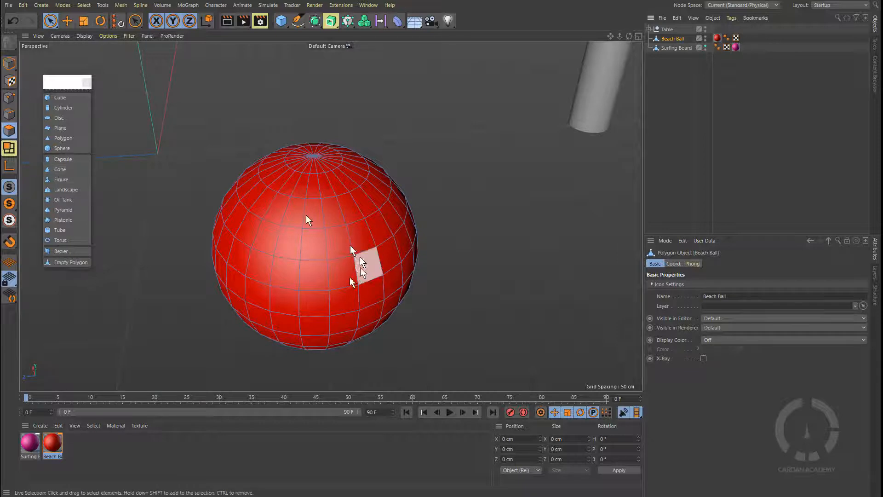
click(317, 214)
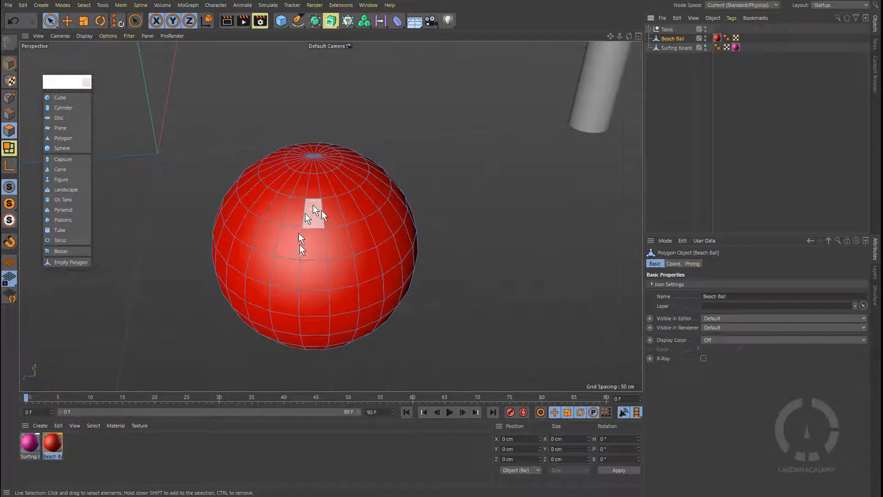
click(316, 173)
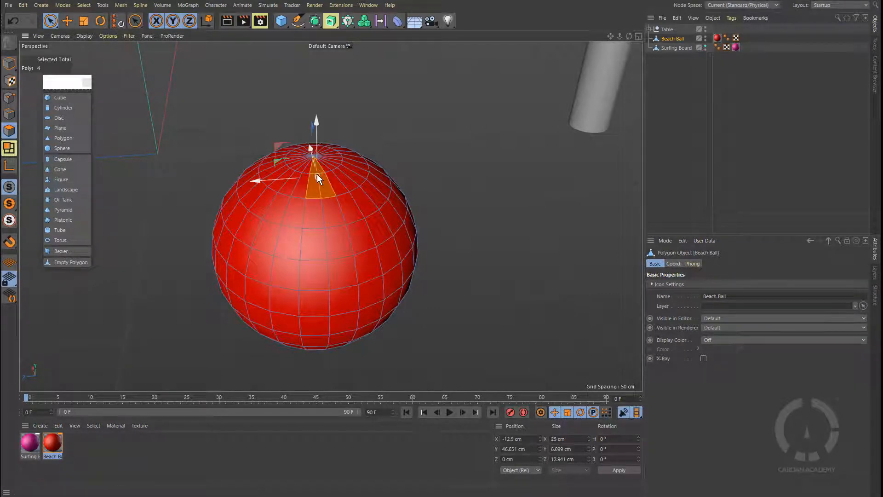
shift+drag(322, 202, 330, 350)
alt+drag(437, 357, 475, 219)
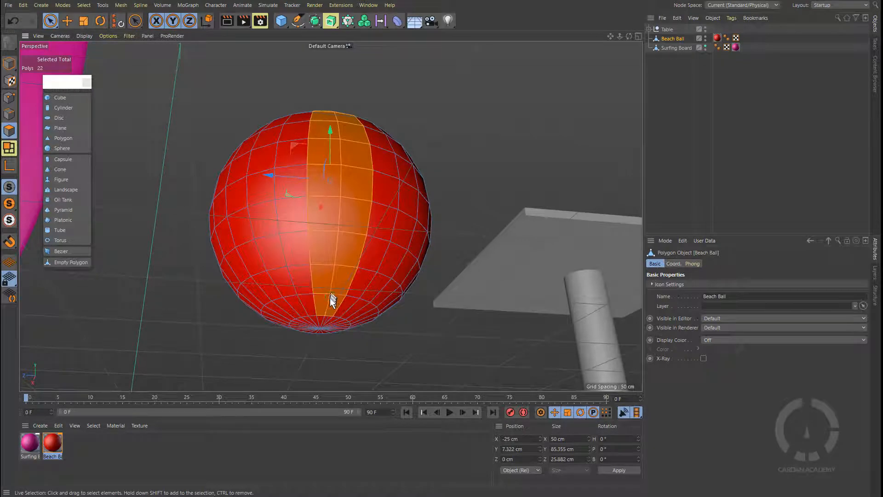
shift+click(325, 317)
Extend the stripe selection to four polygons wide, including the triangles that meet at both poles of the beach ball
alt+drag(333, 275, 338, 254)
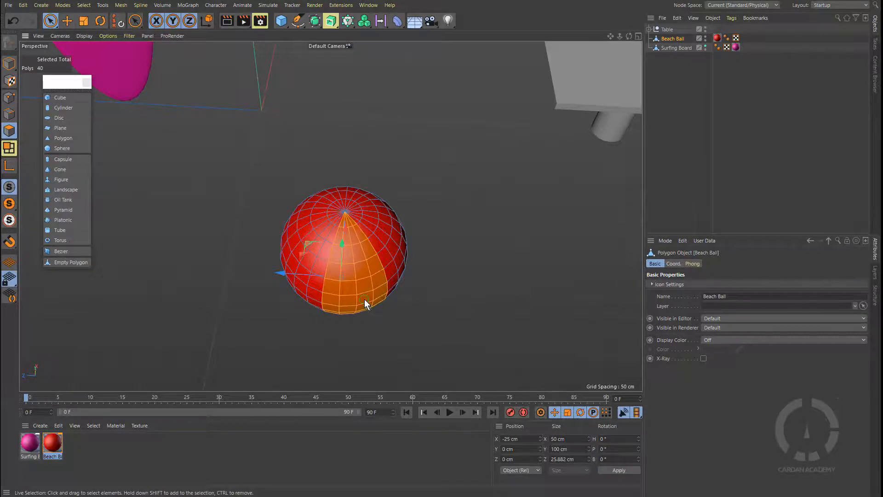
alt+drag(364, 299, 374, 238)
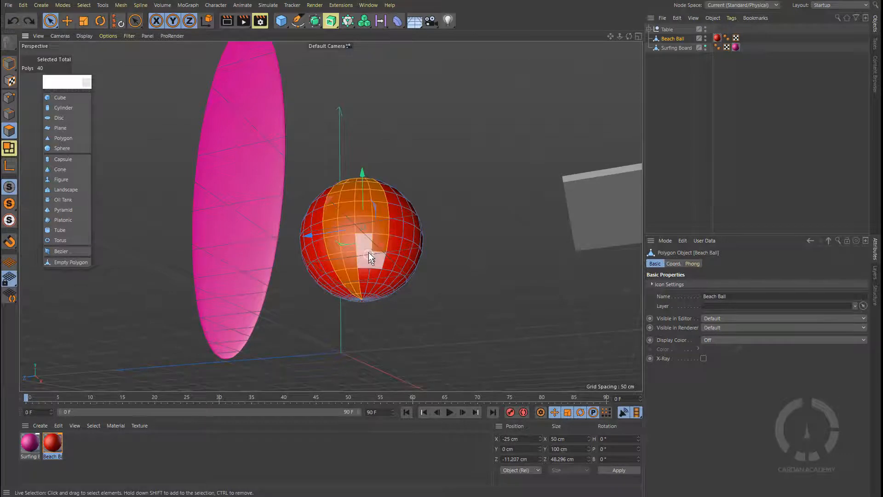
shift+click(365, 291)
scroll(363, 294, up, 10)
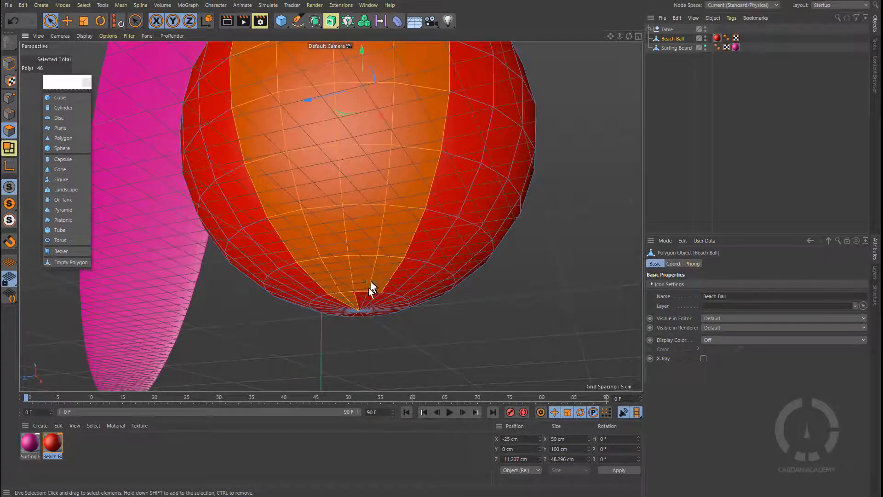
shift+click(368, 296)
scroll(398, 173, down, 5)
alt+drag(394, 141, 345, 241)
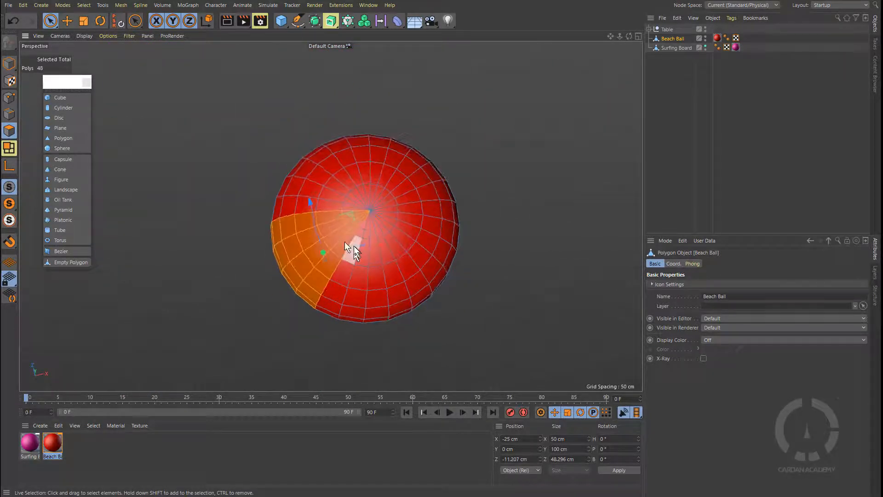
Add a second stripe four polygons wide to the selection, from the facing pole of the beach ball to its visible outline
alt+middle_drag(344, 242, 322, 229)
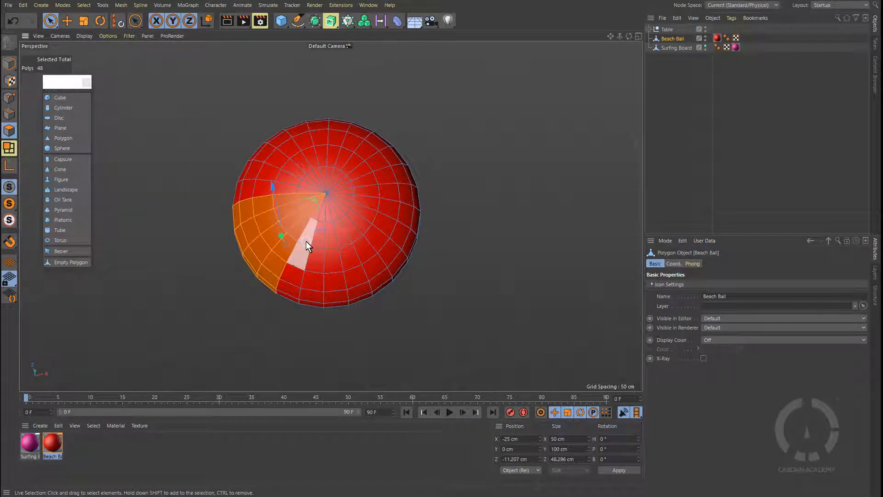
shift+click(319, 169)
shift+click(333, 169)
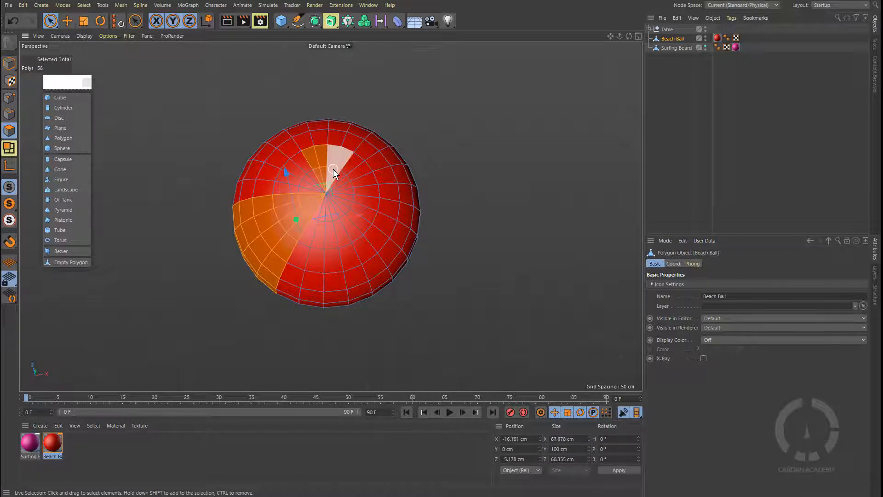
shift+drag(334, 165, 351, 125)
shift+drag(319, 150, 296, 104)
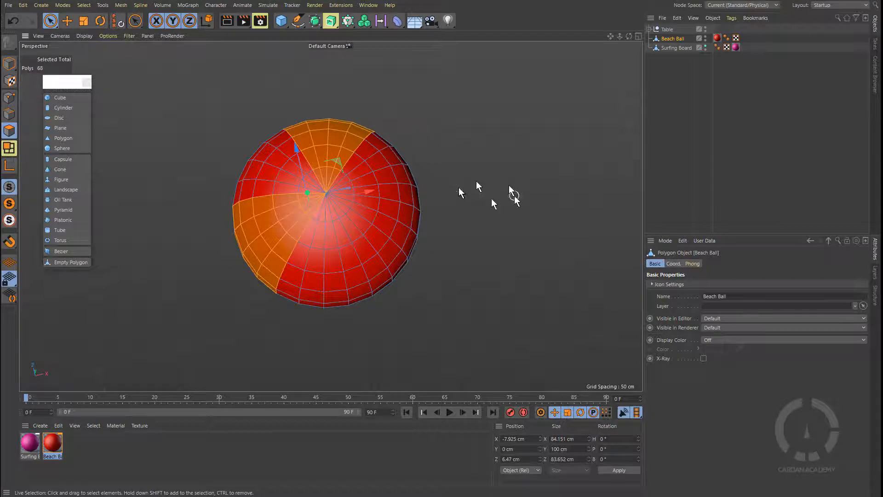
Turn off Only Select Visible Elements for Live Selection and extend the second stripe around the beach ball towards the opposite pole
click(50, 21)
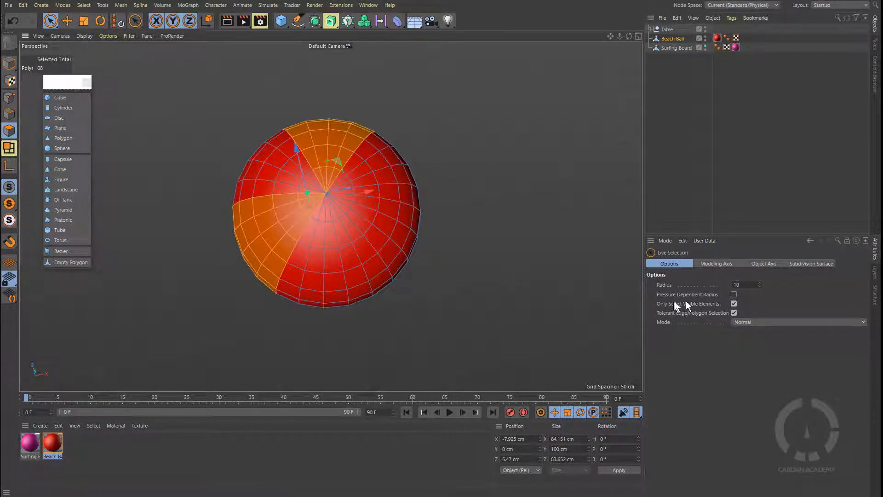
click(734, 304)
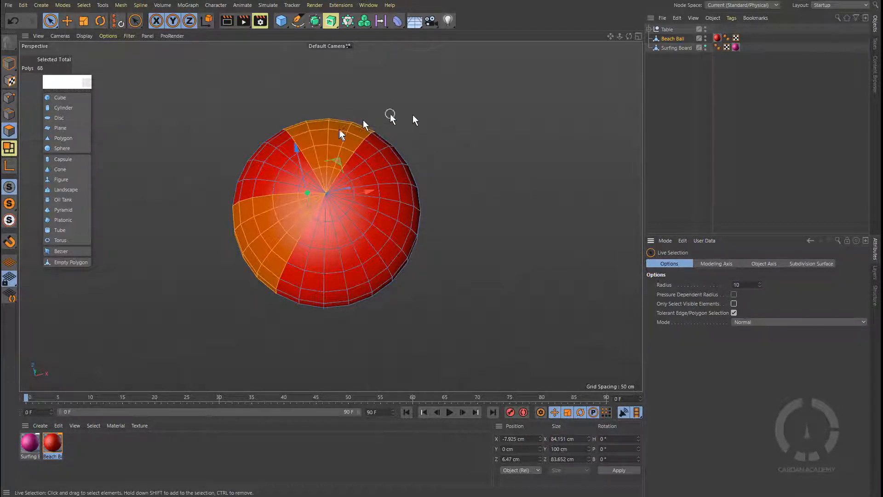
alt+drag(488, 150, 441, 205)
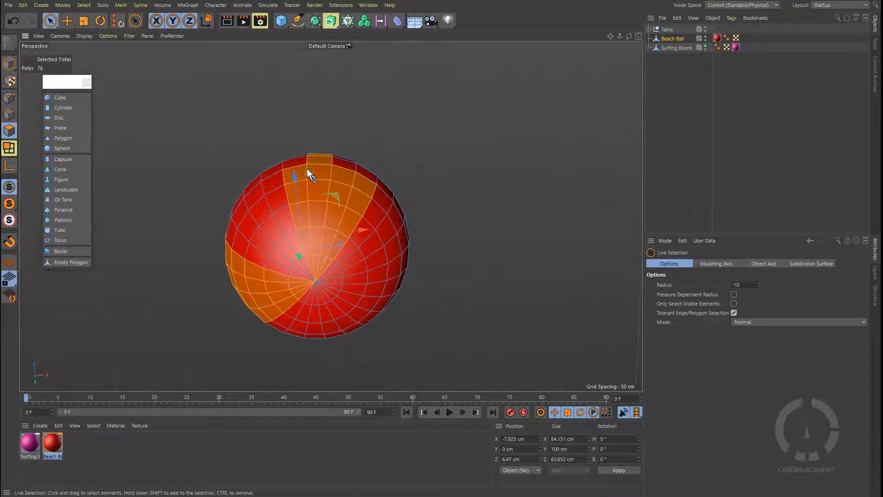
drag(307, 169, 307, 157)
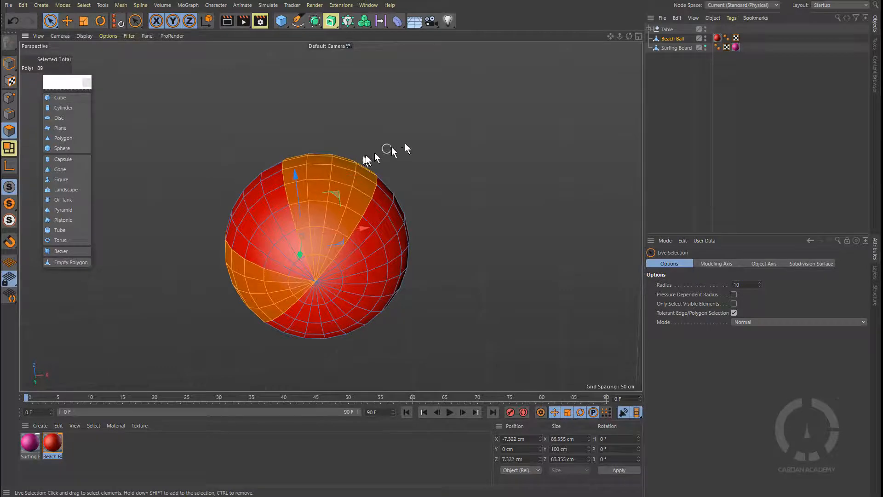
alt+drag(394, 148, 465, 175)
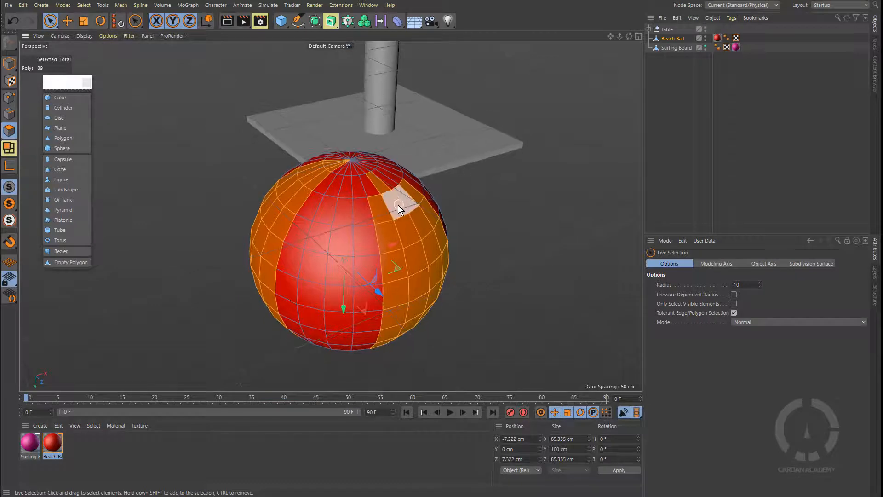
alt+drag(398, 205, 589, 238)
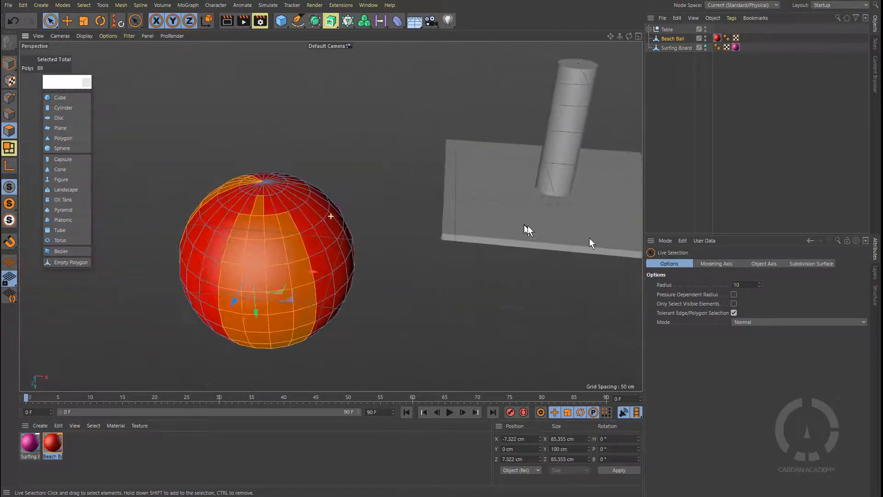
Turn Only Select Visible Elements back on and add the missing polygons of the second stripe up to the opposite pole
click(734, 303)
alt+drag(407, 189, 366, 202)
alt+right_drag(366, 202, 453, 210)
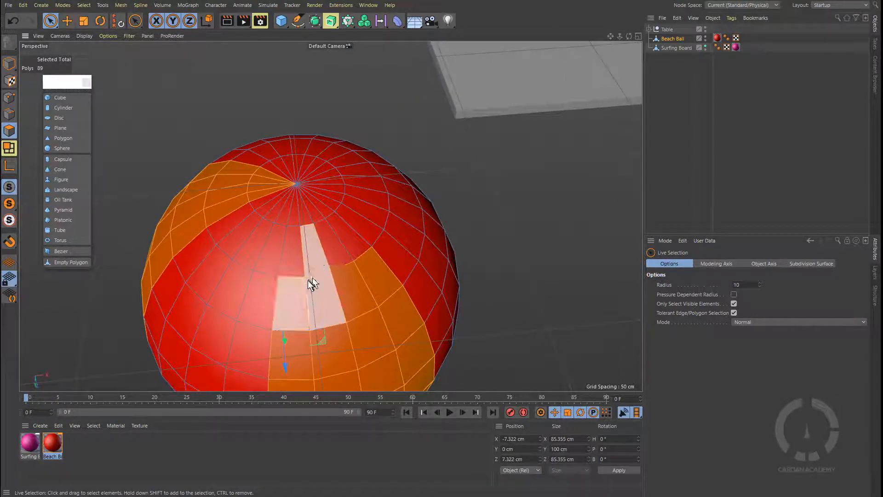
mouse_move(305, 282)
mouse_down()
mouse_move(304, 218)
mouse_move(321, 221)
mouse_move(345, 250)
mouse_move(404, 213)
mouse_move(365, 224)
mouse_move(355, 213)
mouse_move(316, 212)
mouse_up()
scroll(404, 213, down, 5)
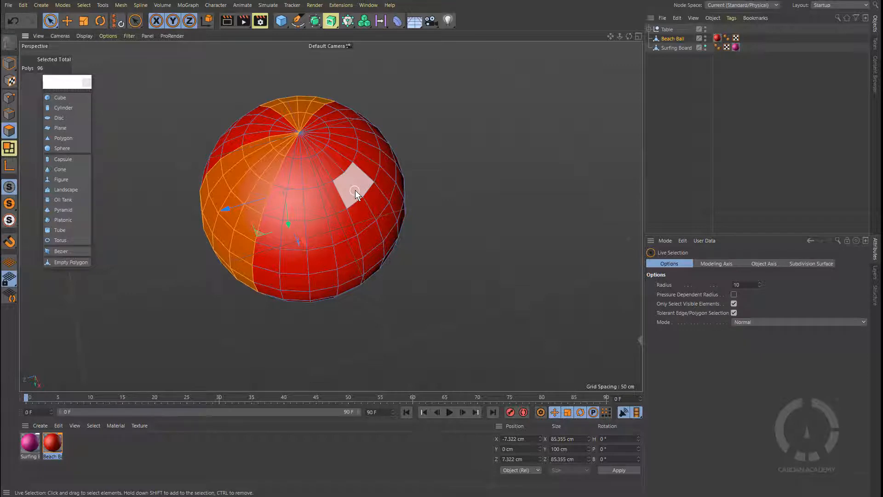
Start a third stripe selection four polygons wide on the beach ball, including the triangles at the pole
shift+drag(355, 194, 362, 184)
shift+click(366, 164)
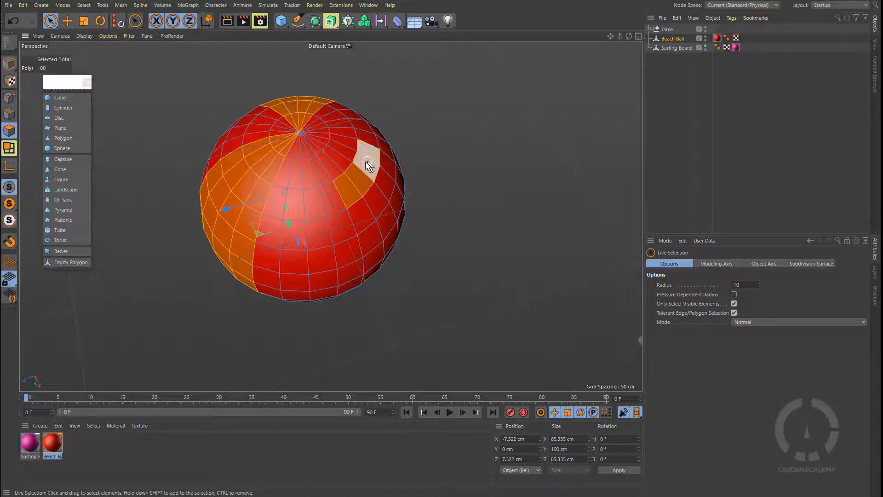
scroll(344, 167, up, 3)
shift+drag(339, 165, 334, 168)
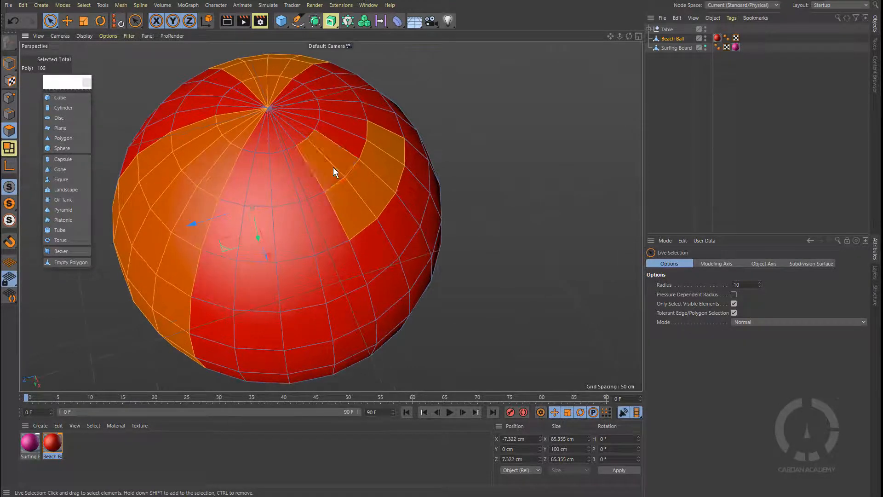
mouse_move(301, 131)
shift+mouse_down()
mouse_move(307, 120)
mouse_move(326, 126)
shift+mouse_up()
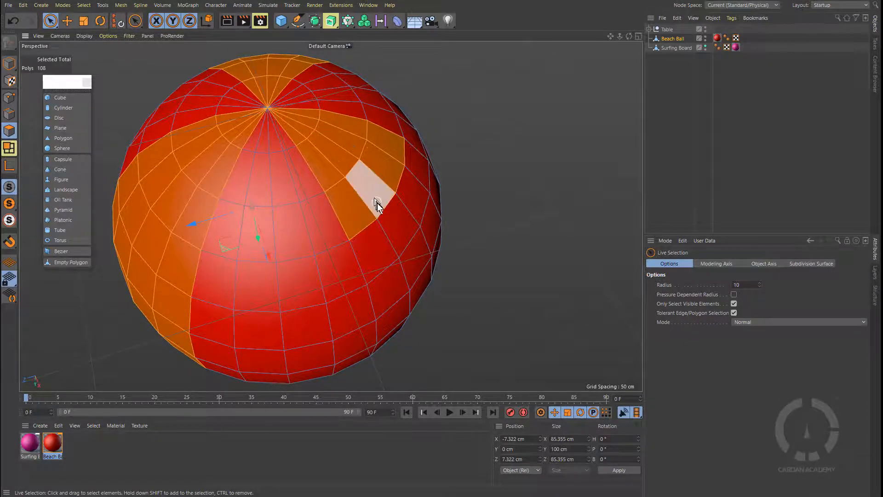
scroll(377, 203, down, 3)
alt+middle_drag(377, 202, 327, 147)
shift+drag(332, 167, 359, 131)
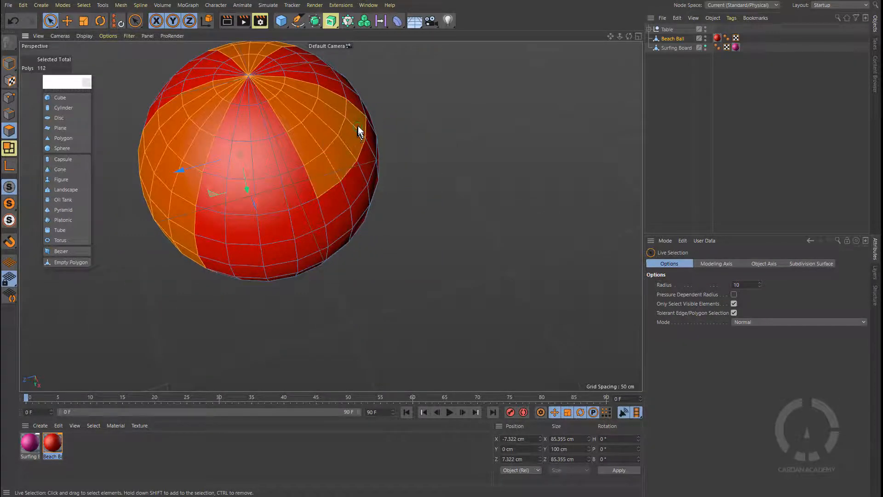
Extend the third stripe selection across the beach ball's equator towards the opposite pole
alt+drag(349, 180, 335, 157)
shift+drag(325, 195, 381, 170)
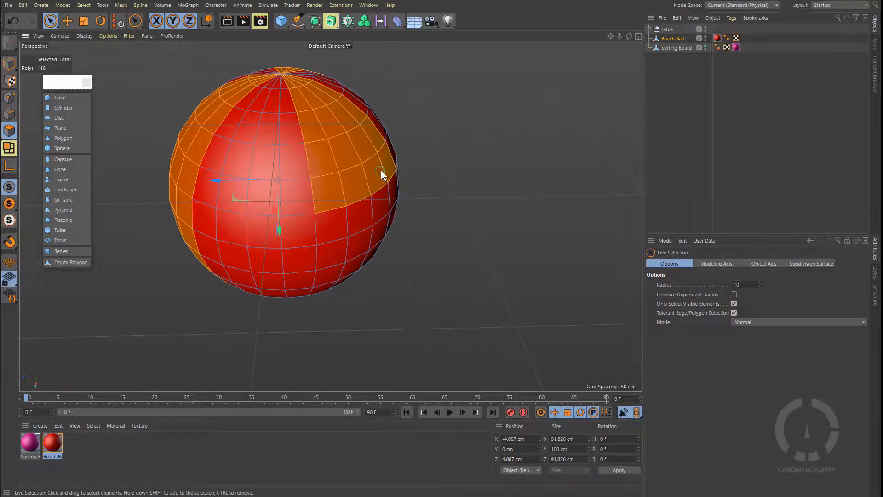
alt+middle_drag(371, 215, 348, 173)
alt+drag(348, 175, 321, 159)
mouse_move(317, 198)
shift+mouse_down()
mouse_move(377, 203)
mouse_move(308, 215)
shift+mouse_up()
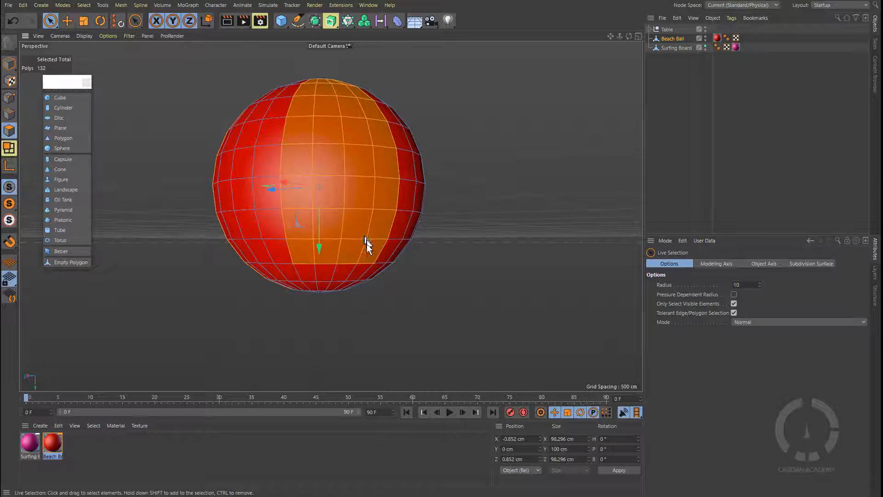
mouse_move(365, 238)
shift+mouse_down()
mouse_move(324, 272)
mouse_move(358, 266)
mouse_move(326, 265)
mouse_move(343, 222)
mouse_move(319, 222)
mouse_move(333, 259)
mouse_move(375, 237)
shift+mouse_up()
Complete the third stripe by selecting its remaining polygons at the opposite pole, and check the stripes around the ball
scroll(346, 224, up, 1)
scroll(345, 225, up, 4)
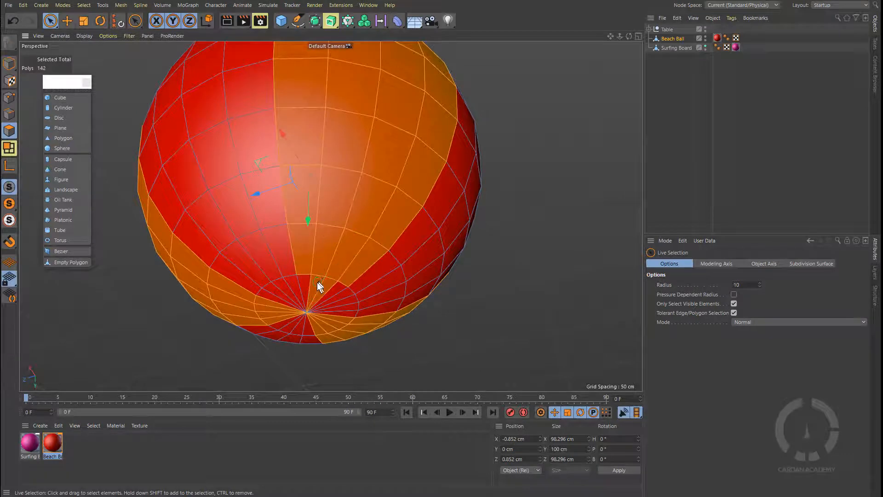
shift+drag(324, 280, 338, 286)
scroll(351, 178, down, 5)
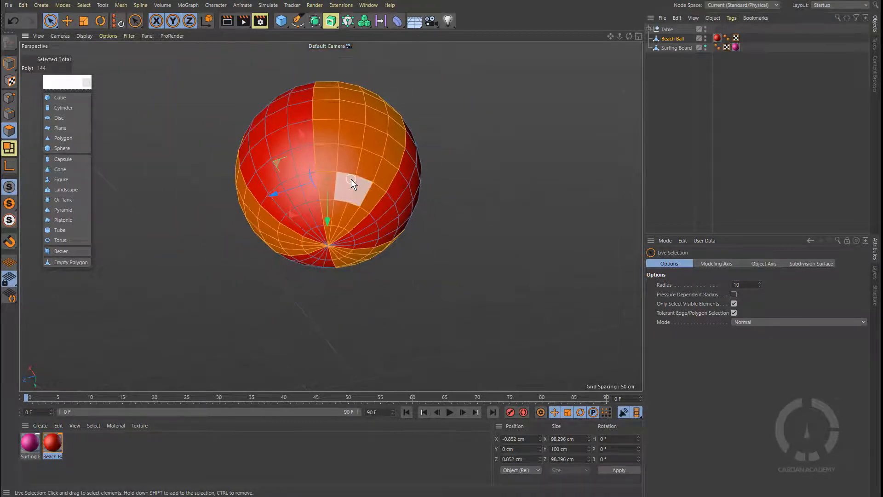
alt+drag(336, 122, 352, 197)
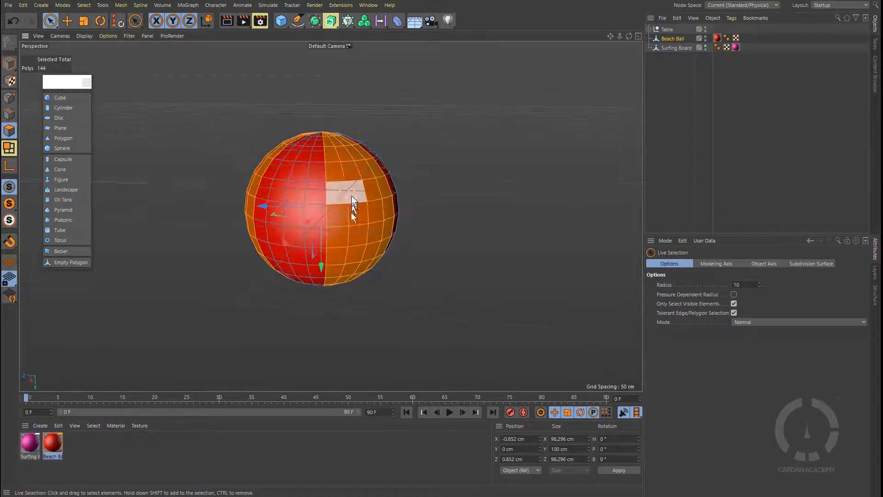
alt+middle_drag(353, 198, 363, 221)
alt+drag(357, 203, 363, 223)
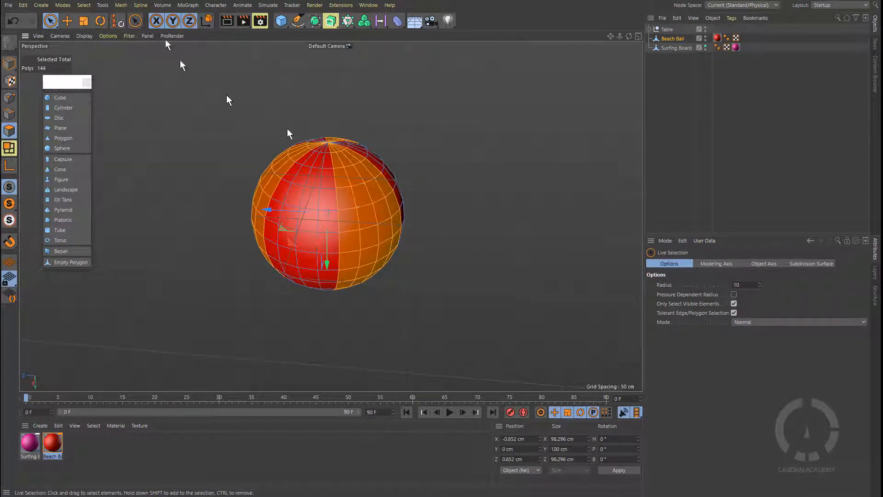
Store the selected stripes as a polygon selection tag on the beach ball and name it Selection For Red
click(84, 6)
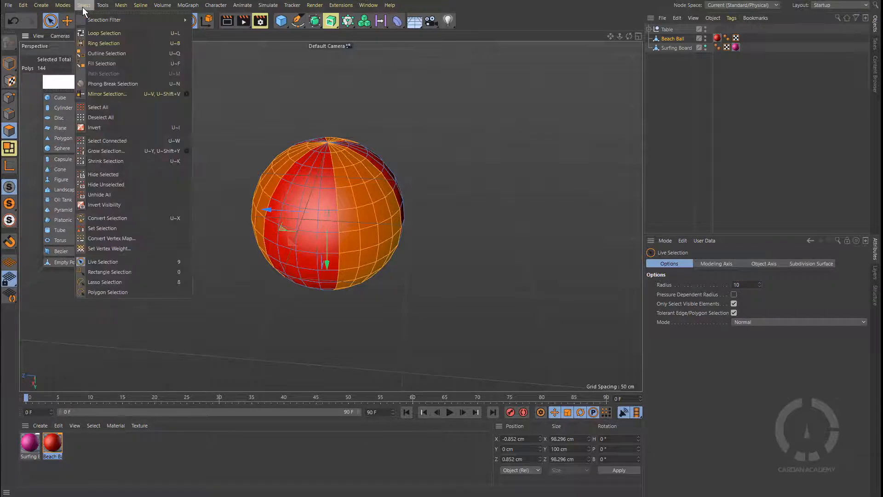
click(113, 228)
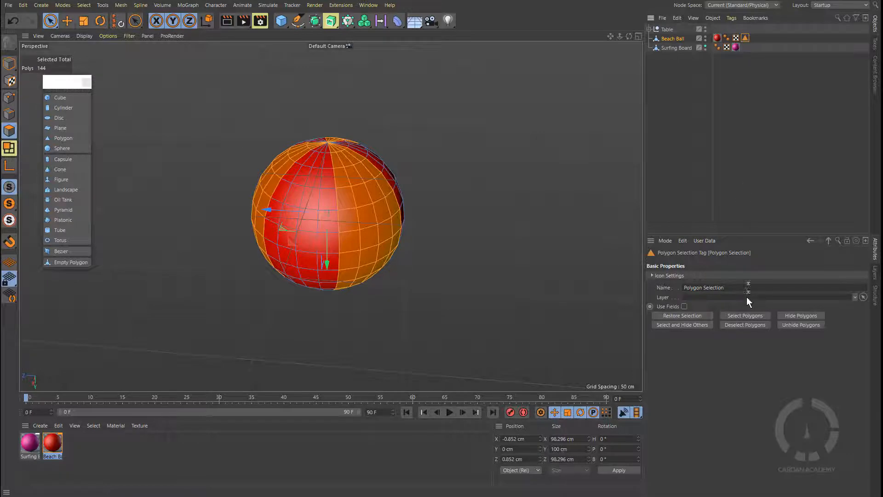
drag(730, 290, 673, 292)
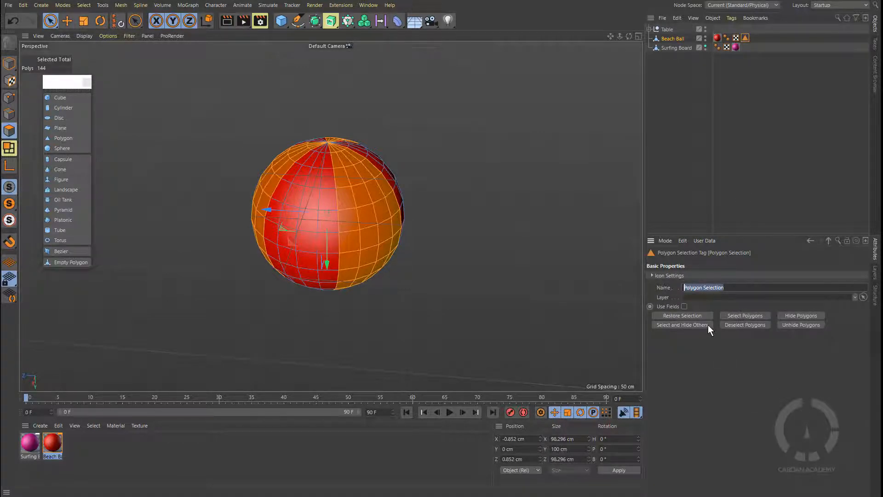
key(Right)
key(Right)
key(Right)
key(Right)
key(Right)
key(Right)
key(Right)
key(shift+Home)
key(BackSpace)
key(Right)
key(Right)
key(Right)
key(Right)
key(Right)
key(Right)
key(Right)
key(Right)
key(Right)
text(For Red)
key(Return)
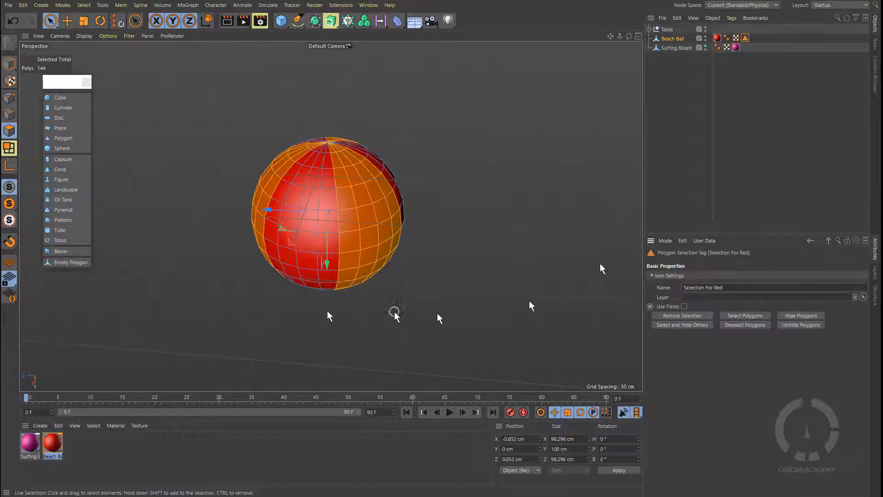
Duplicate the Beach Ball White material and rename the copy Beach Ball Red
click(54, 443)
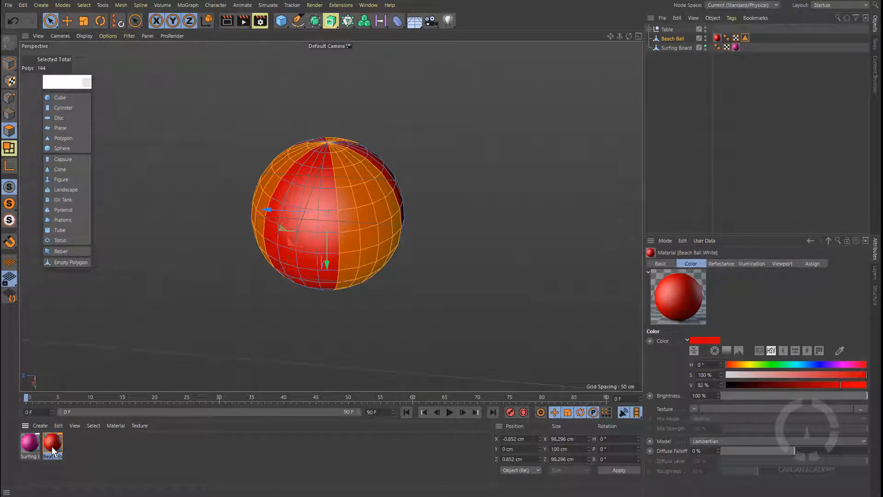
ctrl+drag(52, 447, 87, 445)
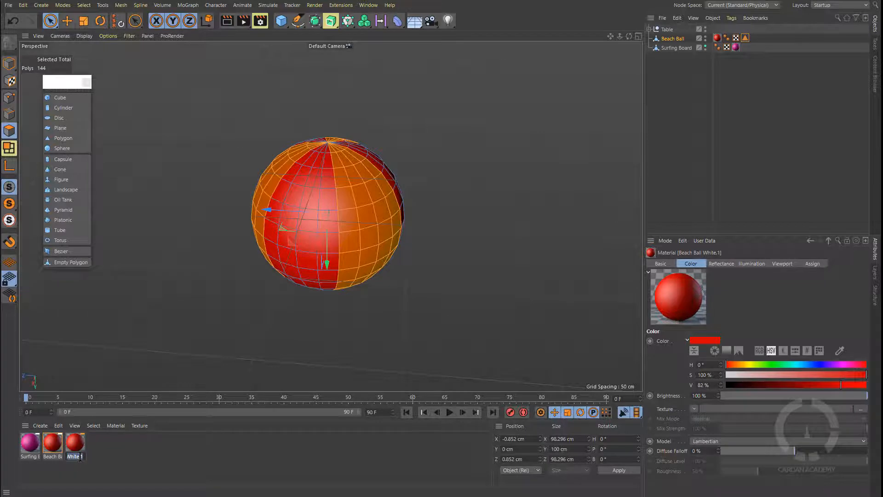
click(69, 457)
drag(69, 457, 93, 456)
text(W)
key(Return)
Change the Beach Ball White material's color to white with saturation 0% and value 100%
click(48, 444)
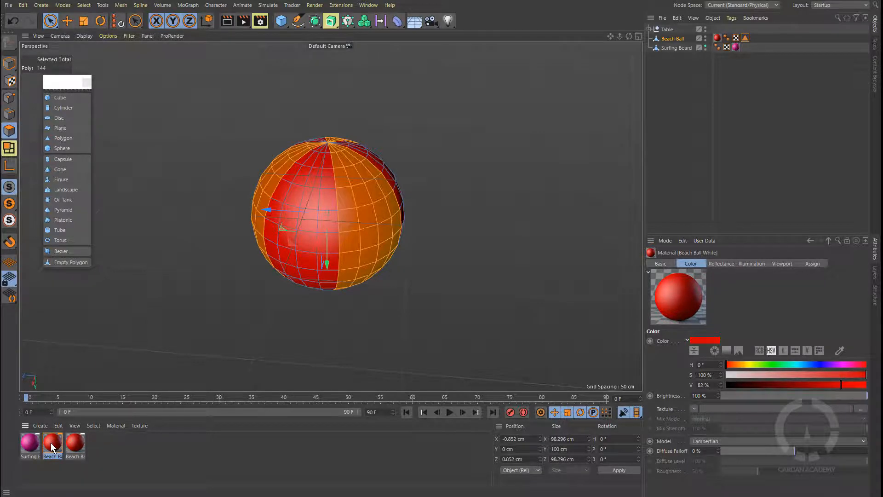
double_click(52, 444)
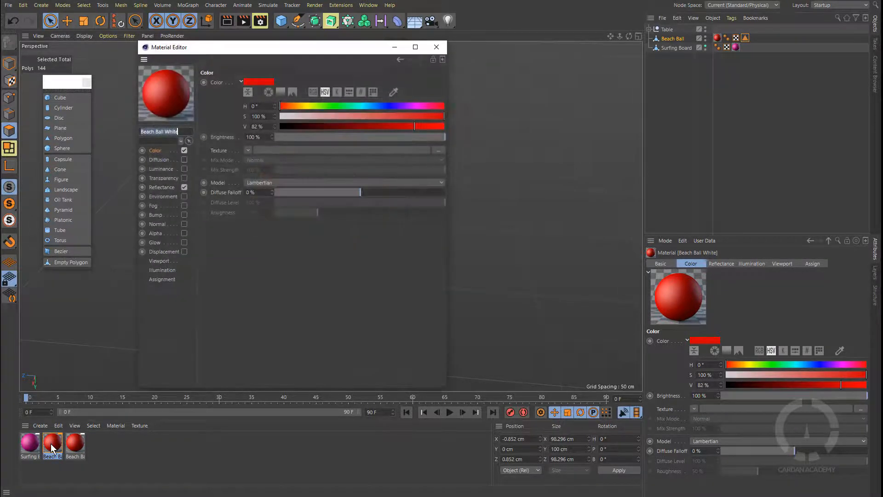
click(292, 116)
drag(294, 127, 456, 126)
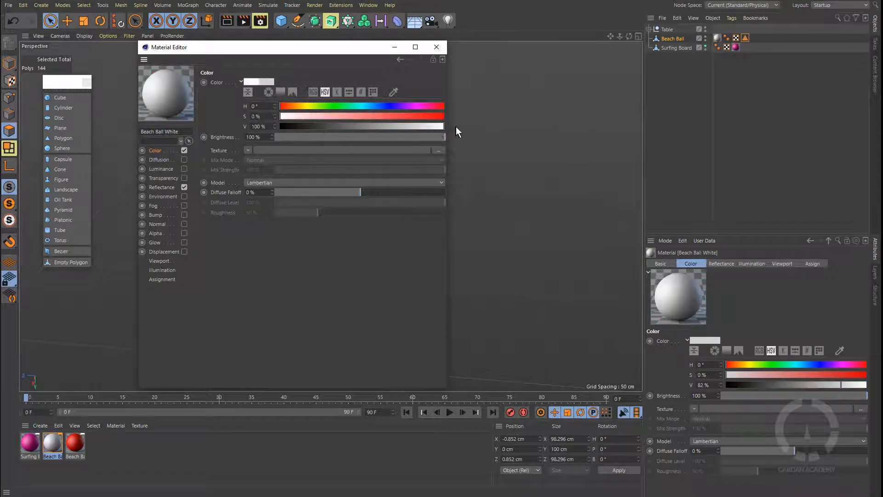
click(436, 47)
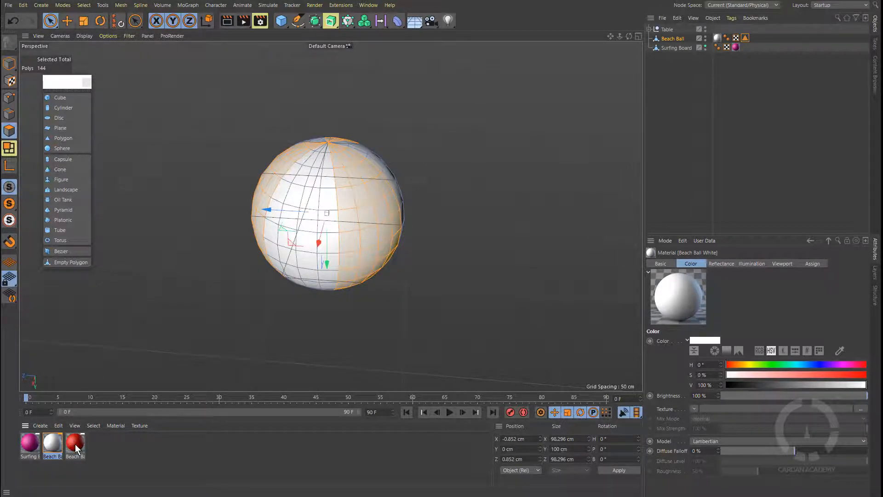
Switch to Model mode and add the Beach Ball Red material to the Beach Ball object
drag(74, 443, 325, 327)
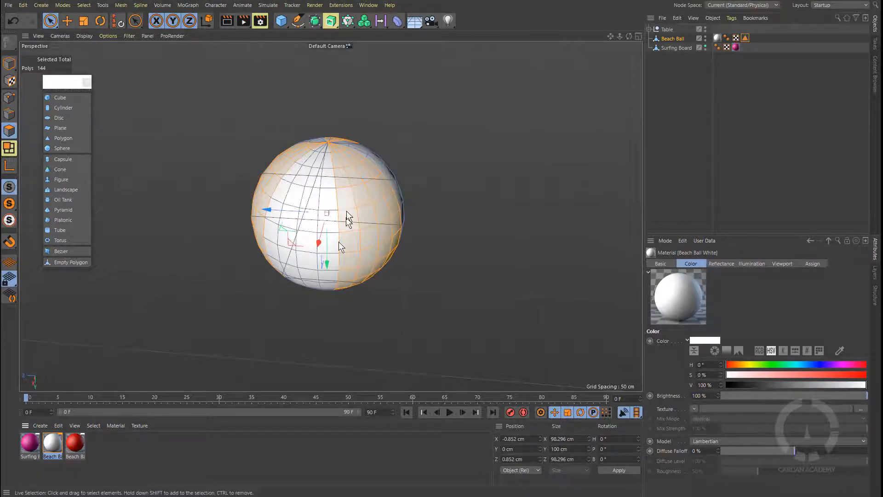
click(9, 65)
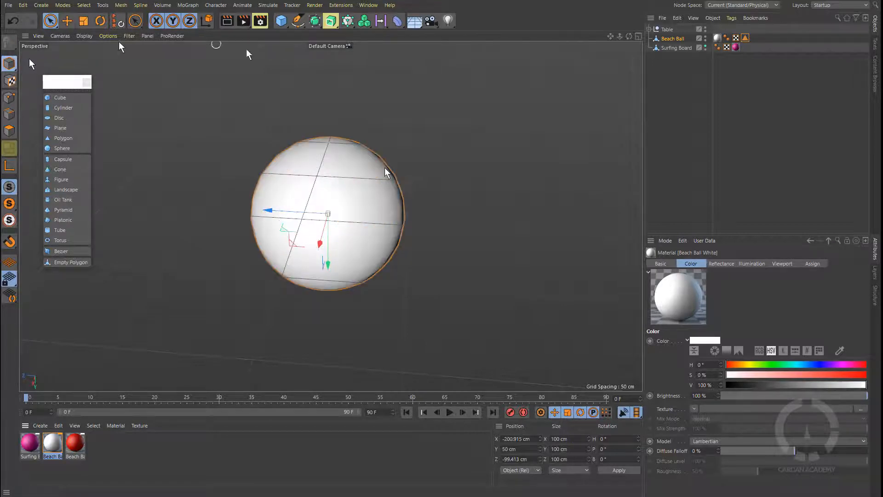
click(671, 39)
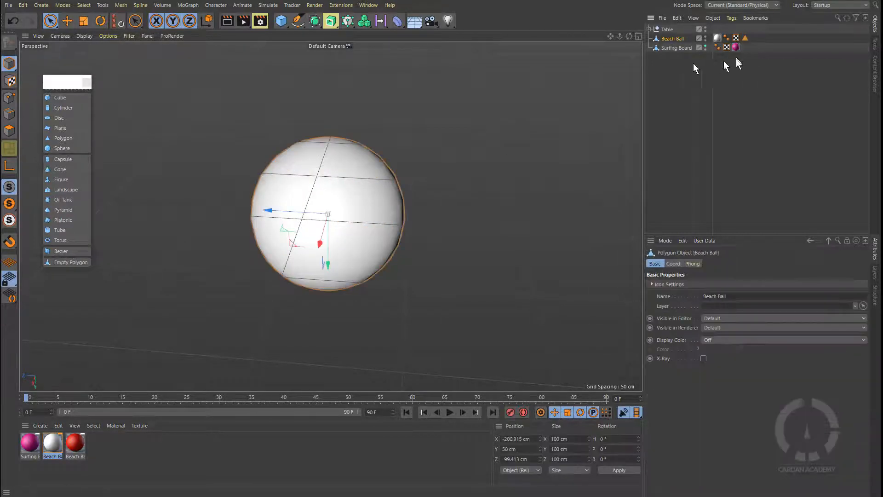
click(75, 442)
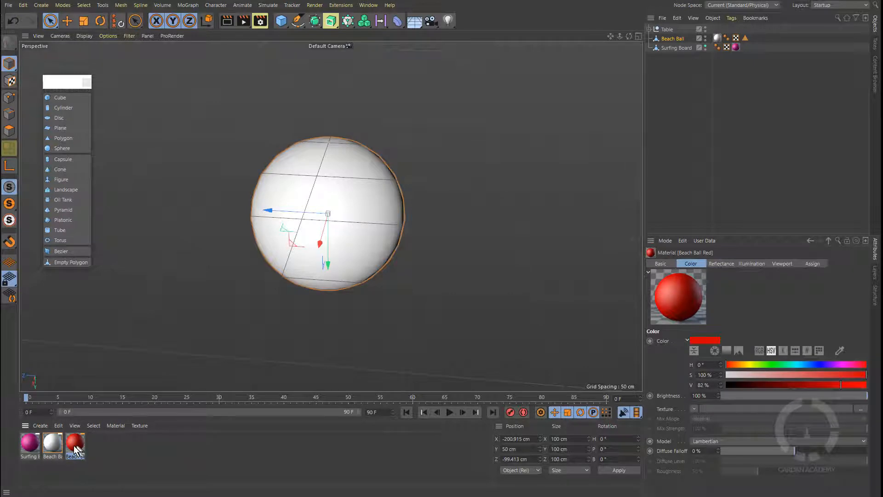
drag(73, 446, 676, 39)
drag(676, 38, 676, 38)
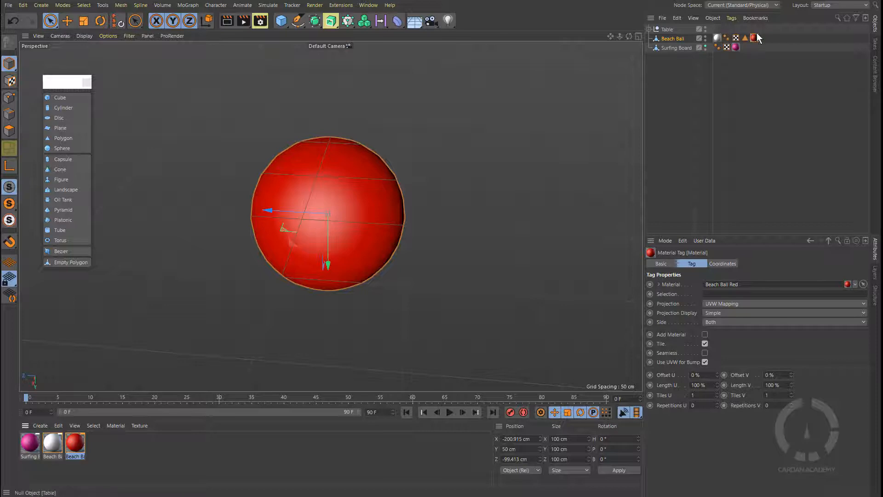
Try placing the Beach Ball White material tag after the Beach Ball Red tag, and inspect the ball's selection and material tags
drag(720, 40, 766, 38)
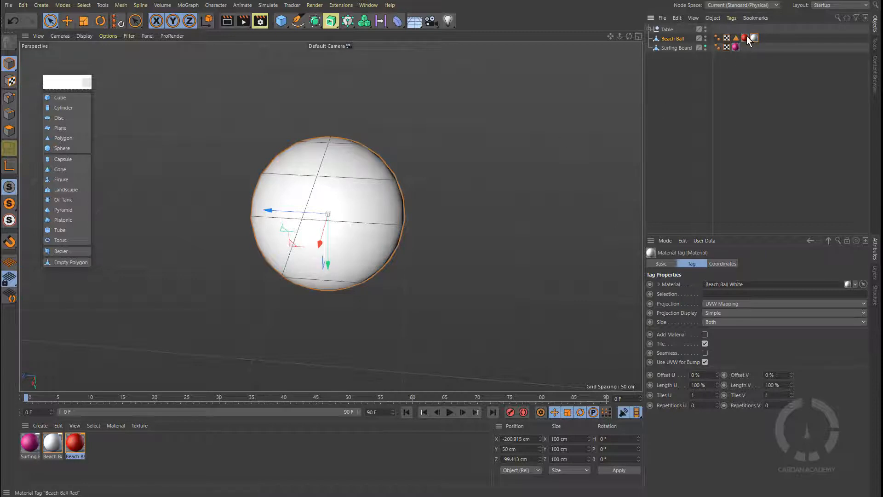
drag(766, 37, 761, 37)
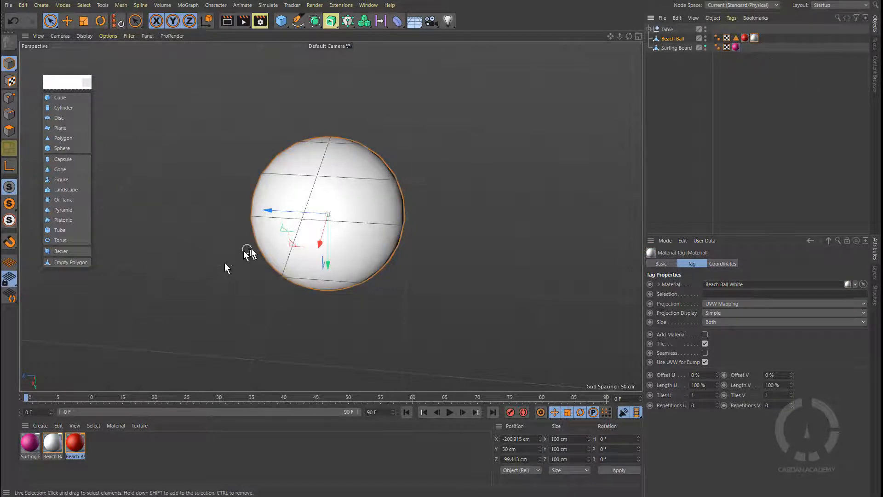
click(736, 38)
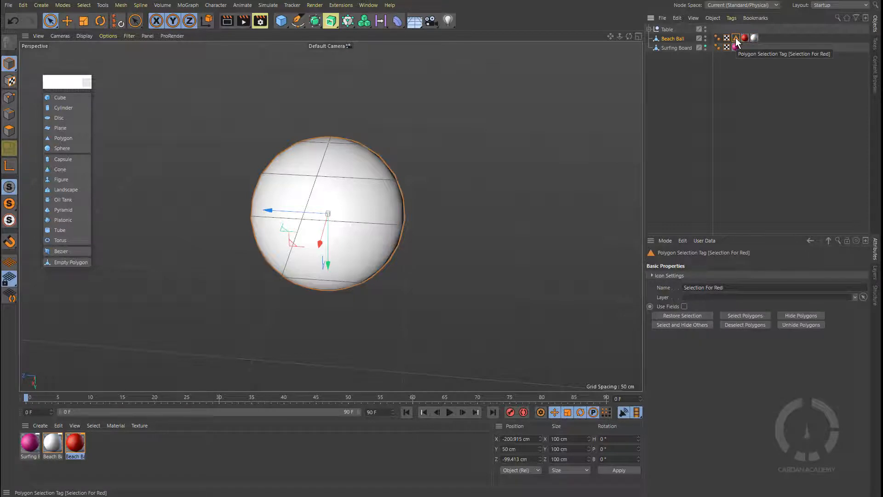
click(754, 37)
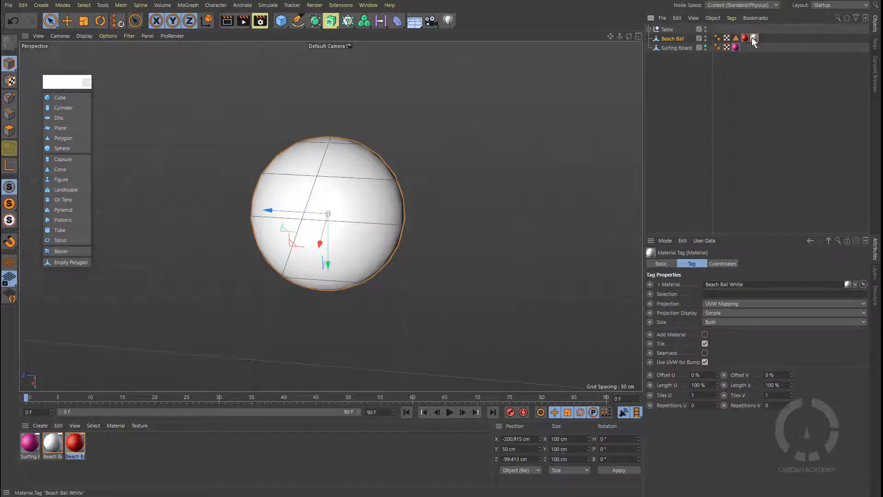
click(736, 38)
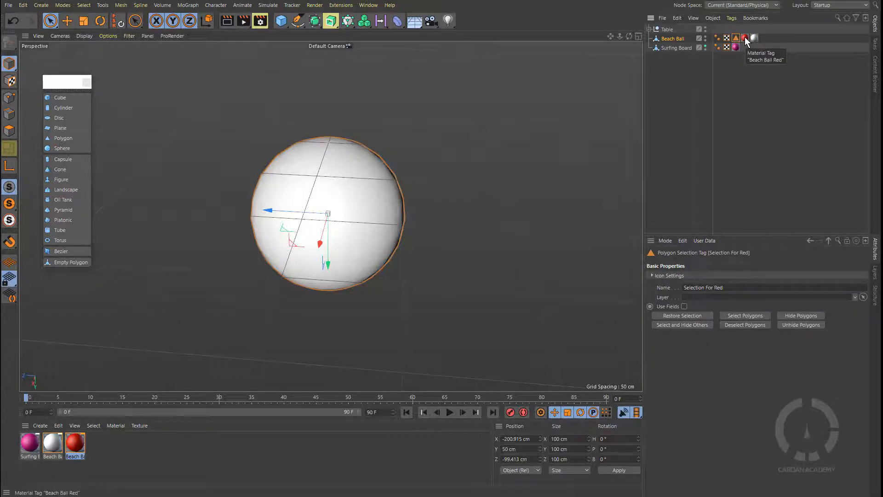
Restrict the Beach Ball Red material tag to the Selection For Red polygon selection, and deselect everything
click(745, 38)
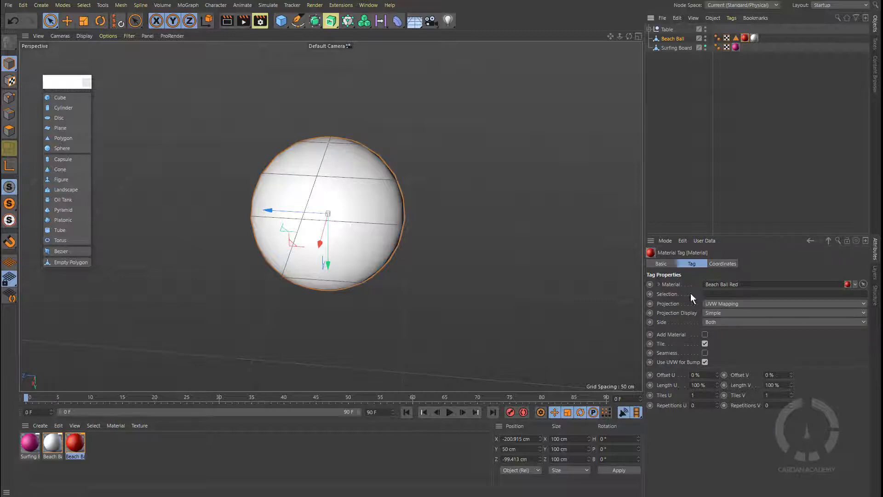
drag(736, 39, 735, 297)
click(670, 111)
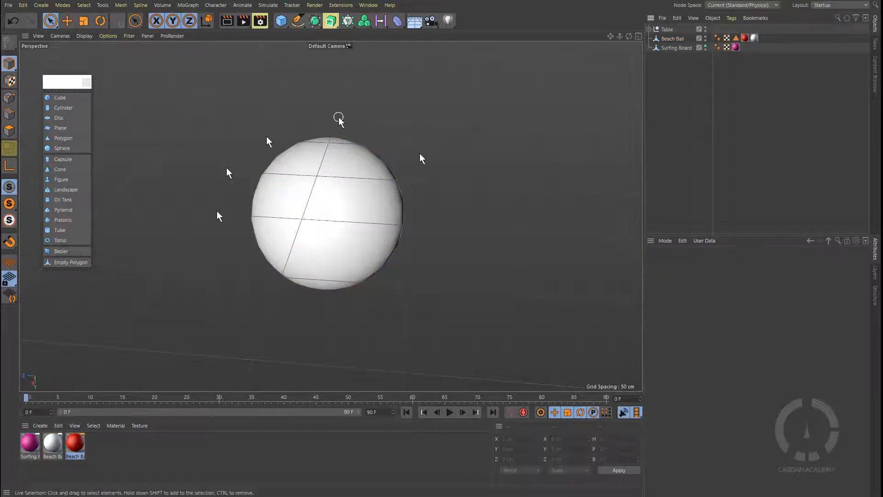
click(48, 448)
click(145, 454)
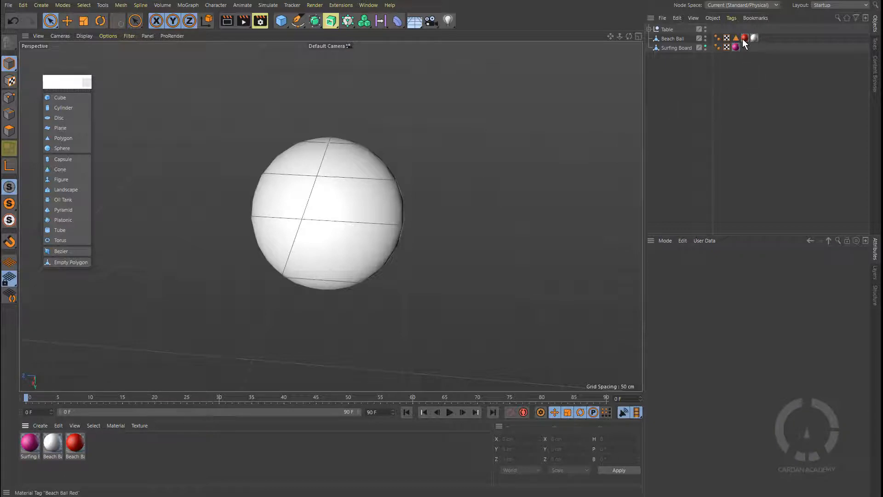
Reorder the Beach Ball tags to white material, red material, then polygon selection, and check the striped ball in the scene
drag(760, 38, 760, 39)
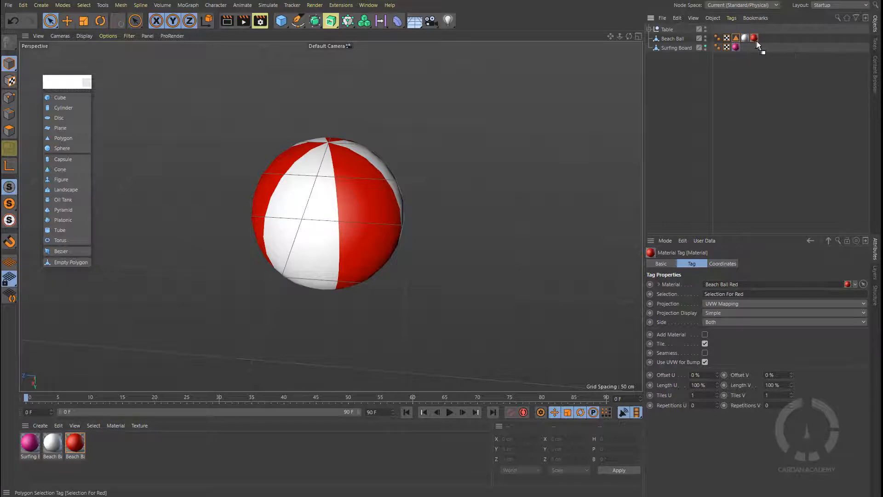
drag(757, 41, 758, 40)
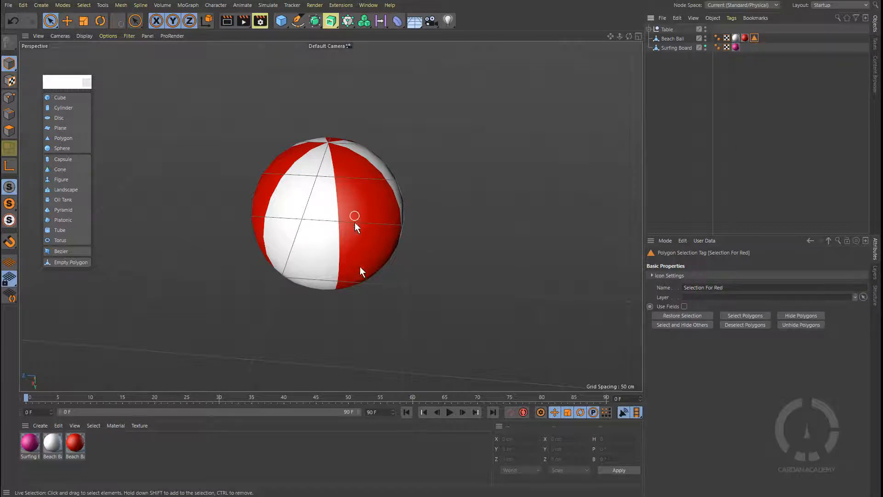
scroll(344, 240, down, 8)
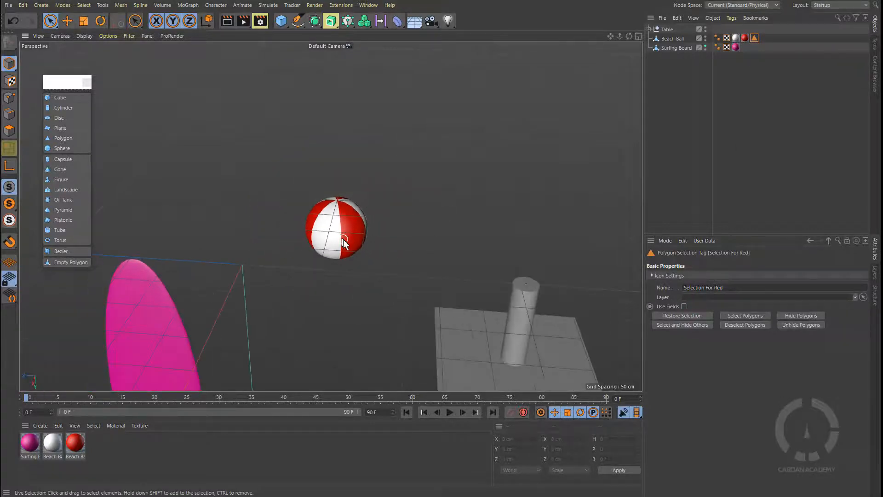
alt+drag(344, 240, 382, 246)
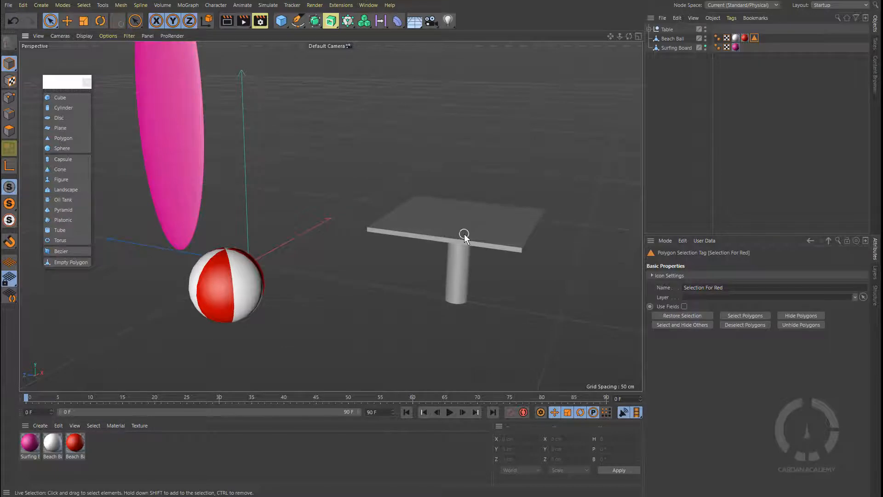
click(465, 234)
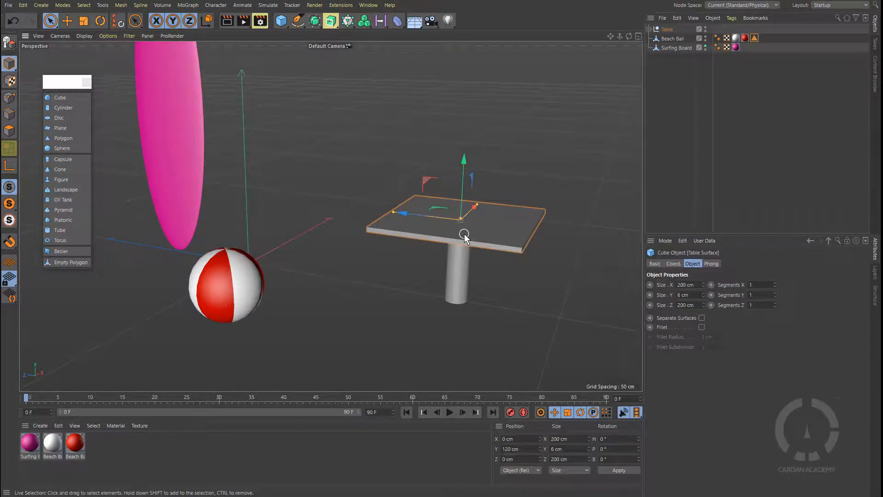
click(106, 452)
double_click(104, 450)
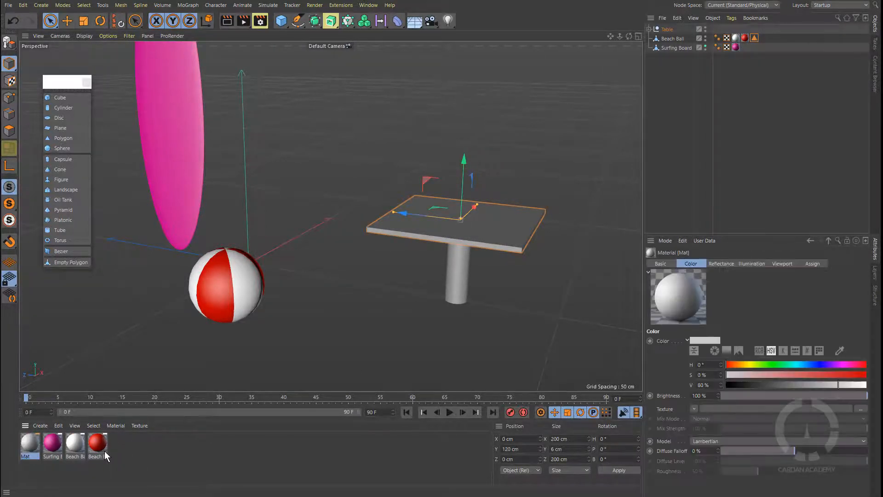
key(ctrl+z)
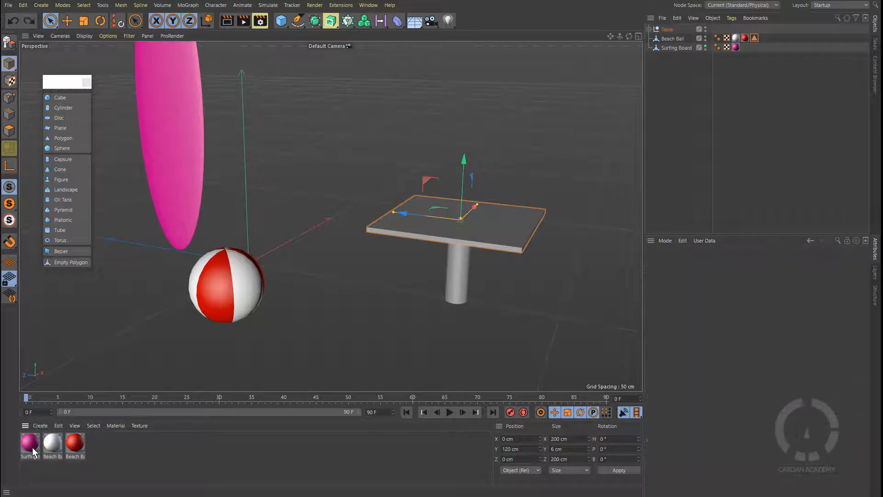
Create a new material and name it Table
click(41, 426)
click(81, 315)
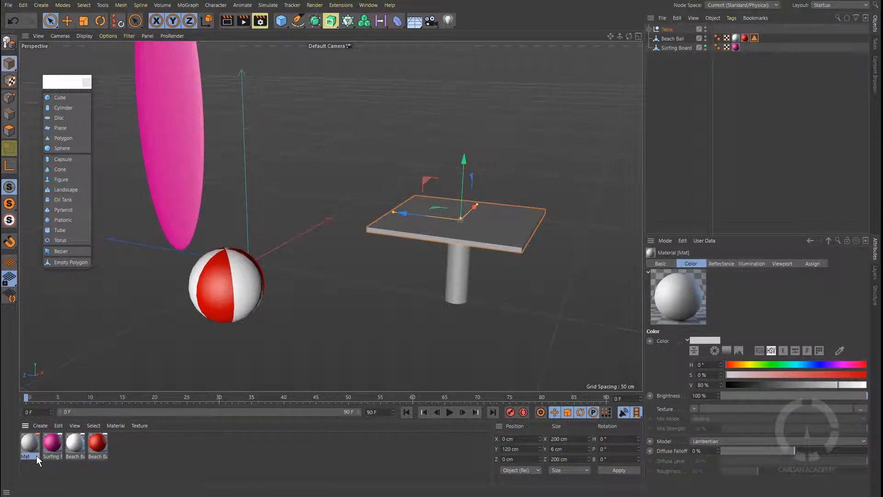
double_click(37, 456)
text(Table)
key(Return)
Set the Table material's color to blue with hue 206°, saturation 77% and value 100%
double_click(32, 448)
drag(360, 107, 373, 107)
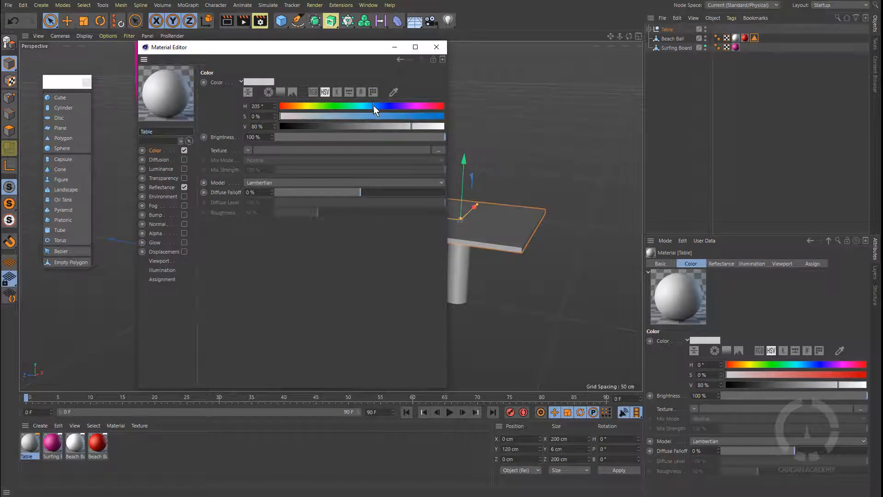
click(391, 116)
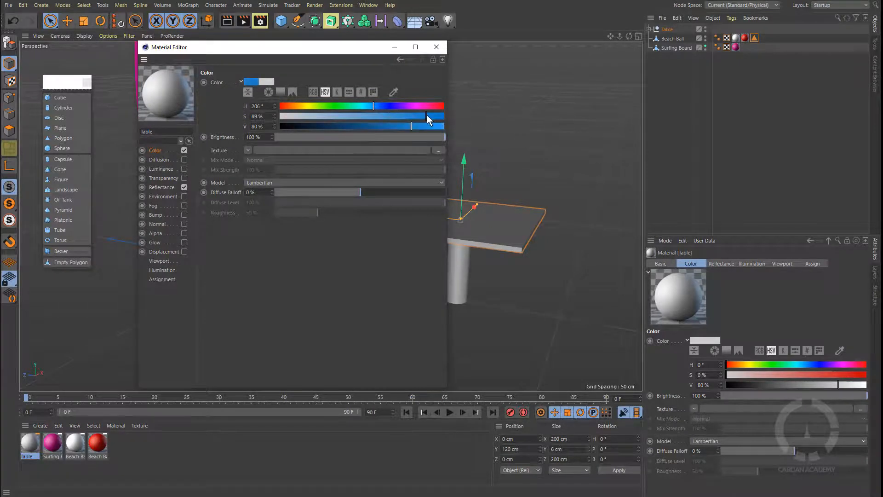
drag(427, 115, 455, 129)
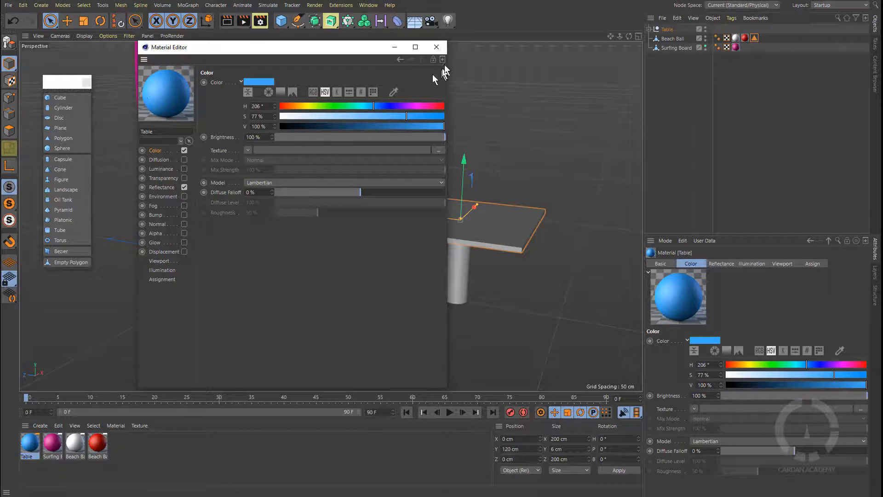
click(437, 47)
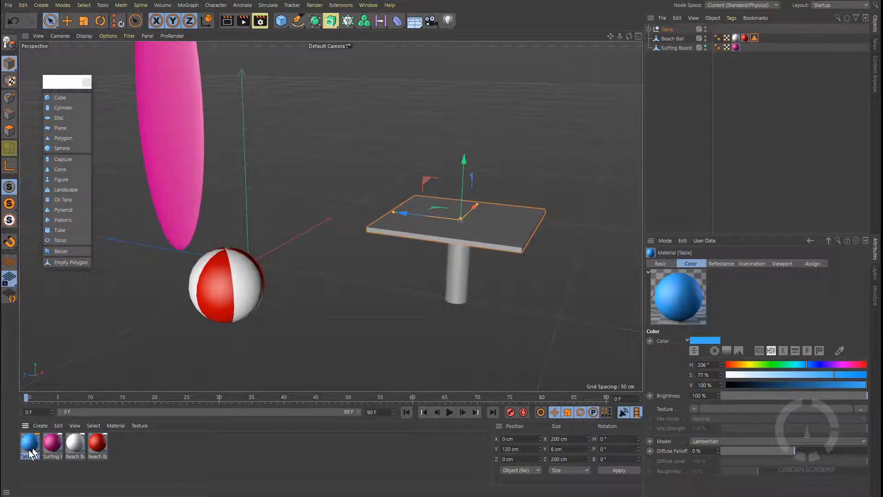
Try the Table material separately on the Table Base and Table Surface objects, and remove these individual material tags
drag(474, 235, 37, 440)
click(648, 29)
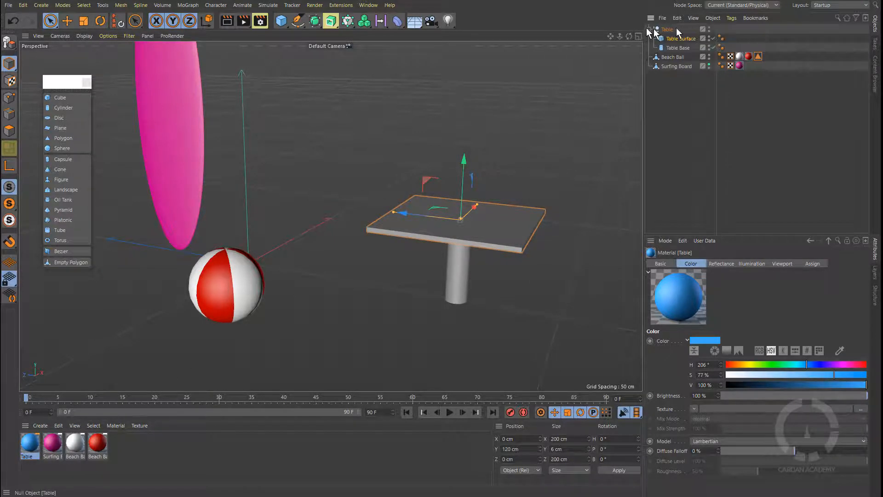
drag(38, 455, 685, 49)
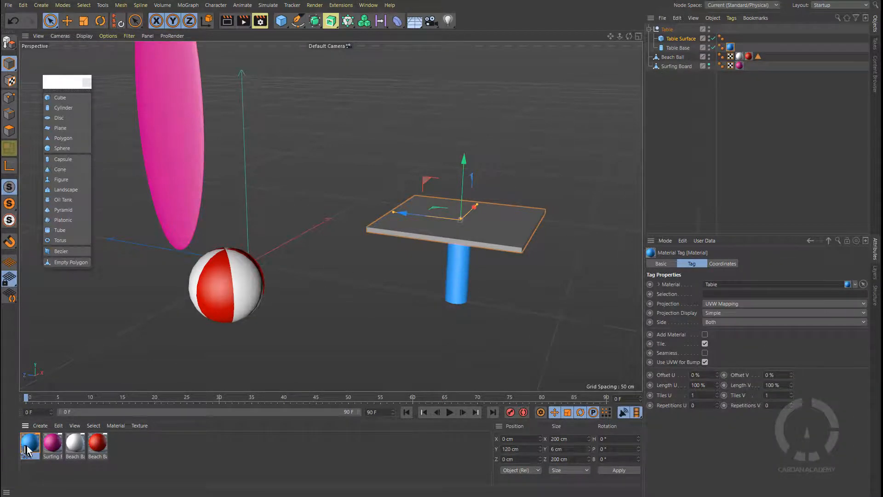
drag(680, 48, 685, 39)
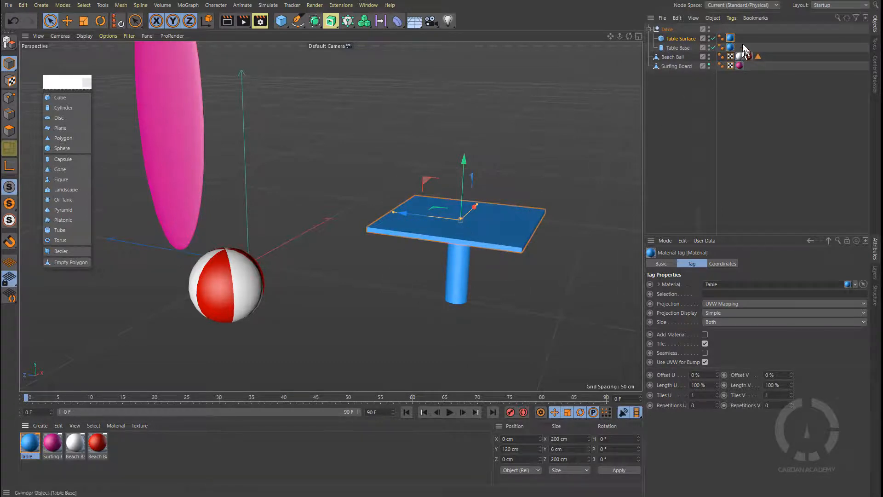
key(Delete)
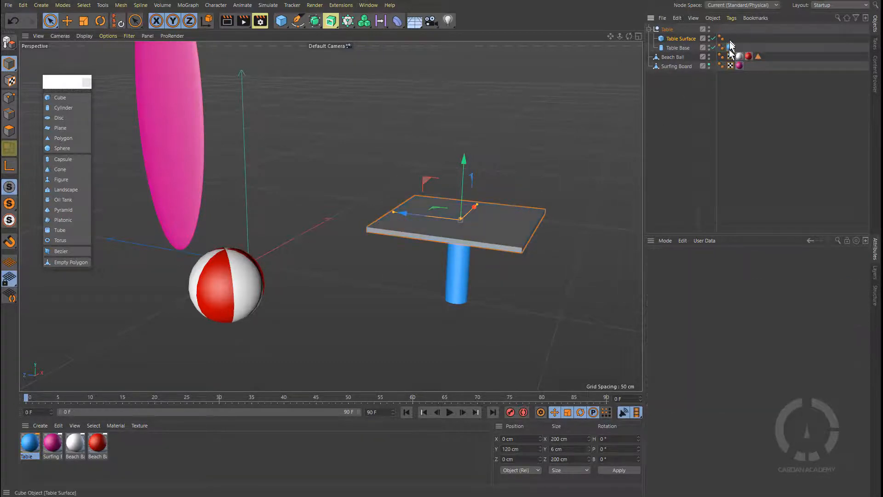
Apply the Table material to the parent Table object and lower the material's color saturation to 18%
drag(25, 448, 667, 32)
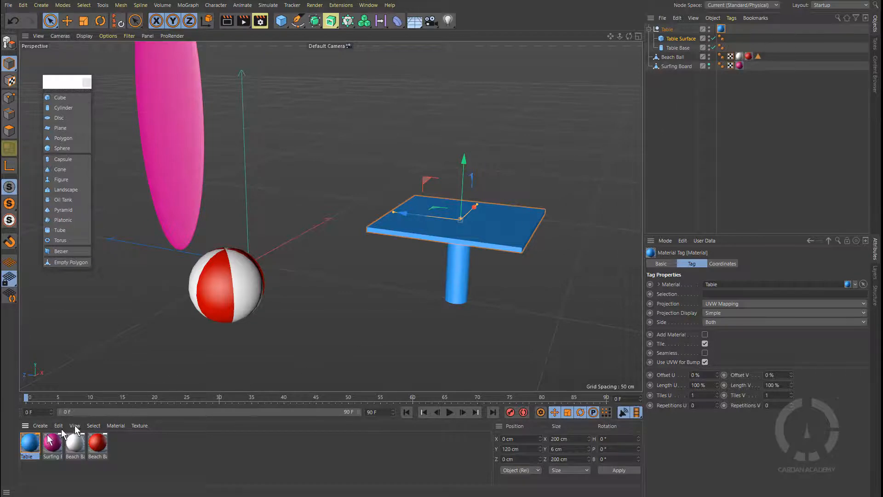
double_click(31, 444)
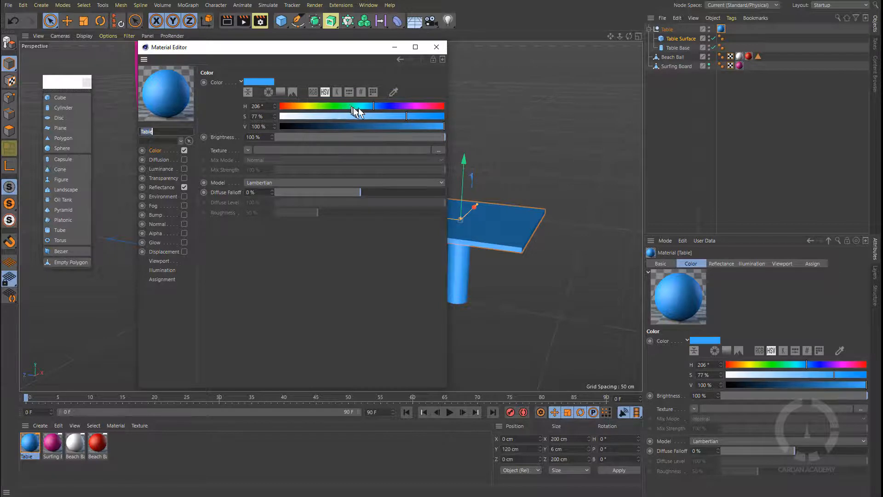
mouse_move(302, 117)
mouse_down()
mouse_move(322, 118)
mouse_move(310, 116)
mouse_up()
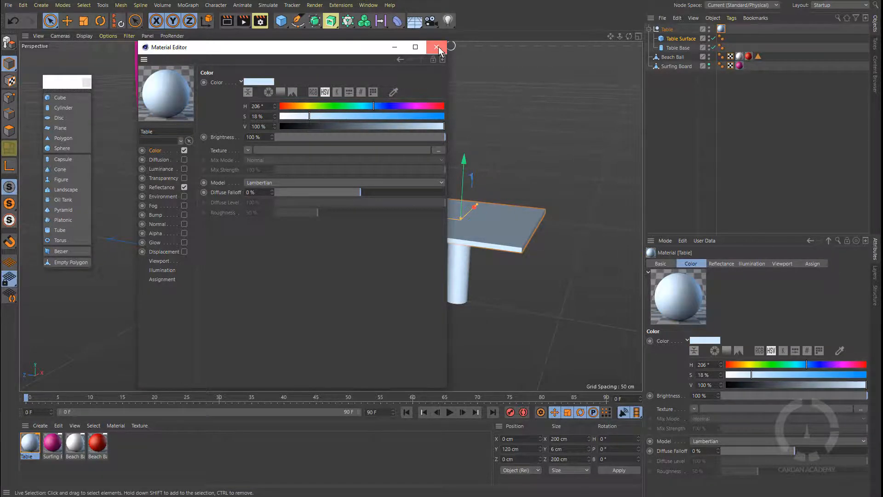
click(436, 47)
click(671, 161)
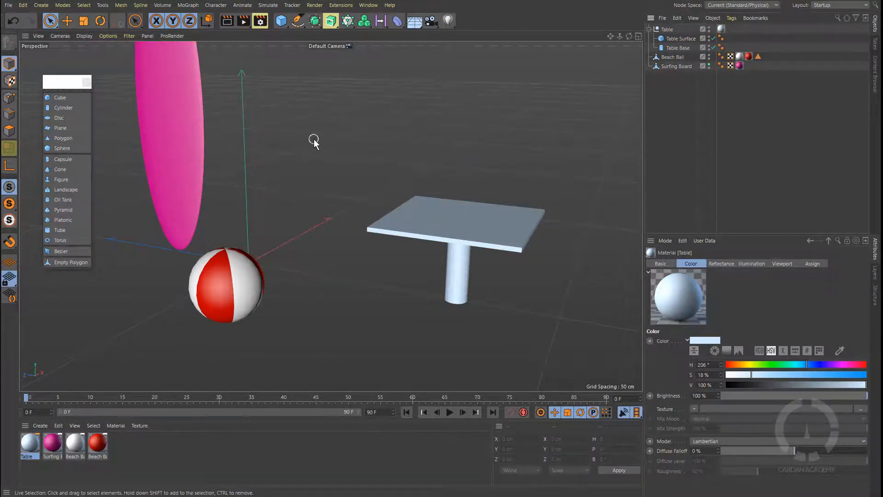
Add a Floor object to the scene
click(416, 26)
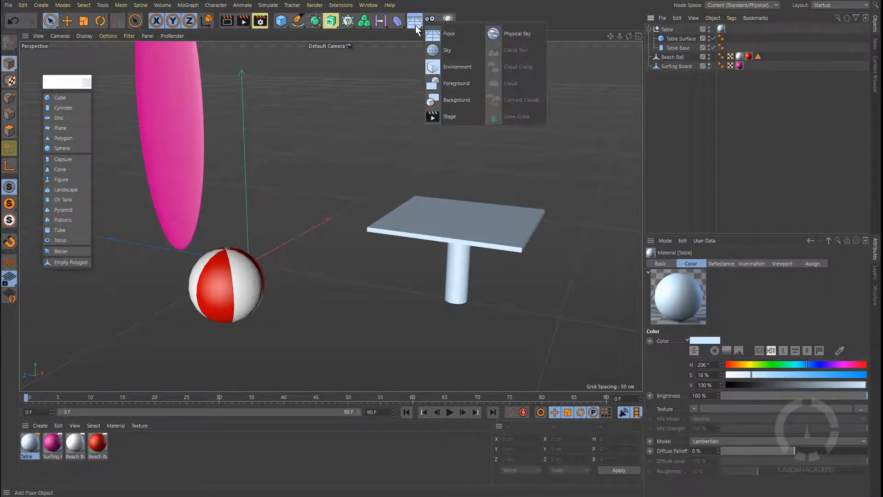
click(450, 35)
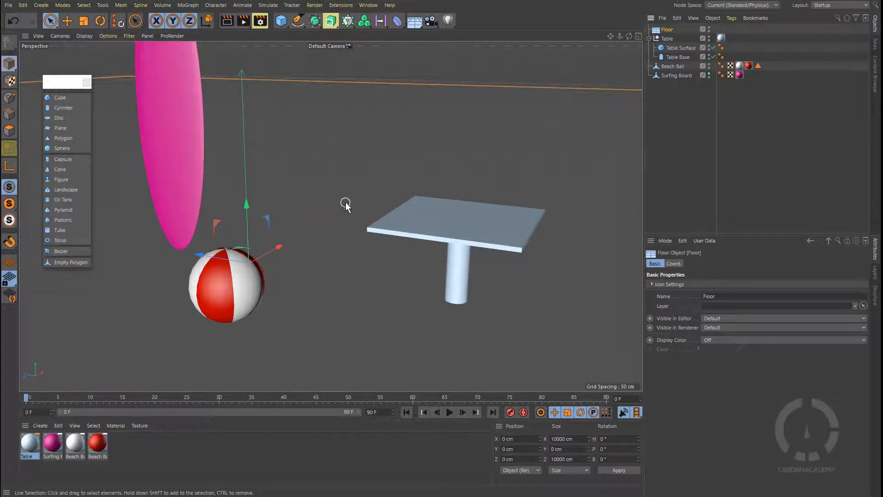
Undo the addition of the Floor object and add a Landscape object to the scene instead
key(ctrl+z)
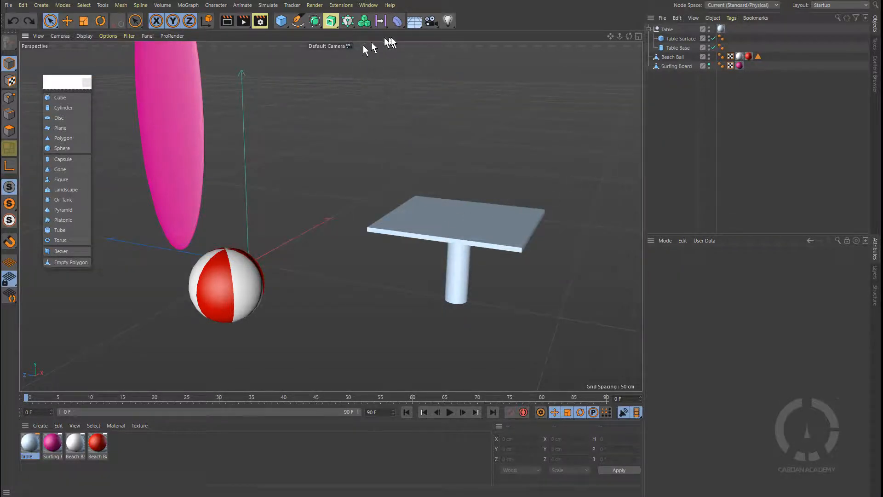
click(283, 27)
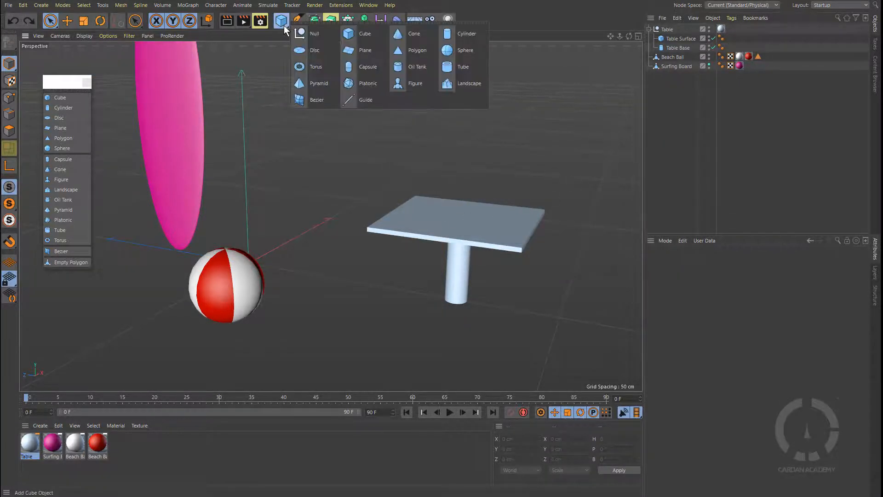
click(462, 87)
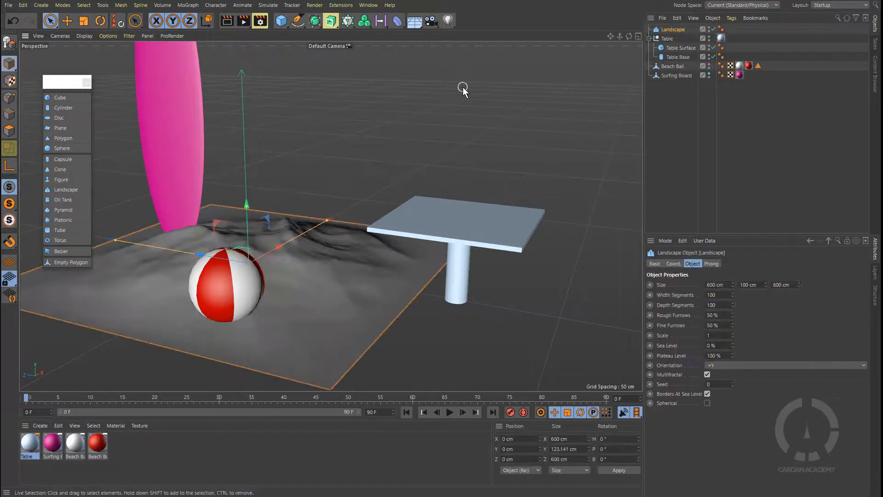
Set the Landscape's X size to 1000000 cm and its Z size to 10000 cm
alt+middle_drag(310, 256, 338, 262)
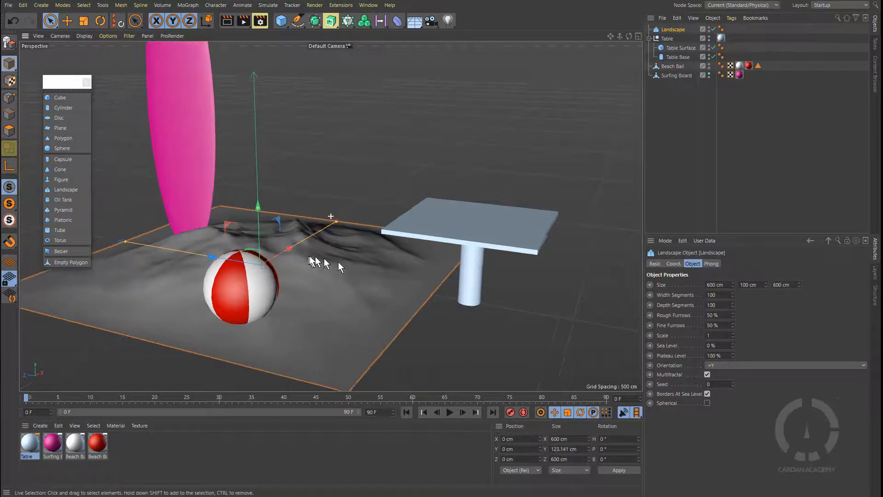
alt+drag(338, 262, 371, 252)
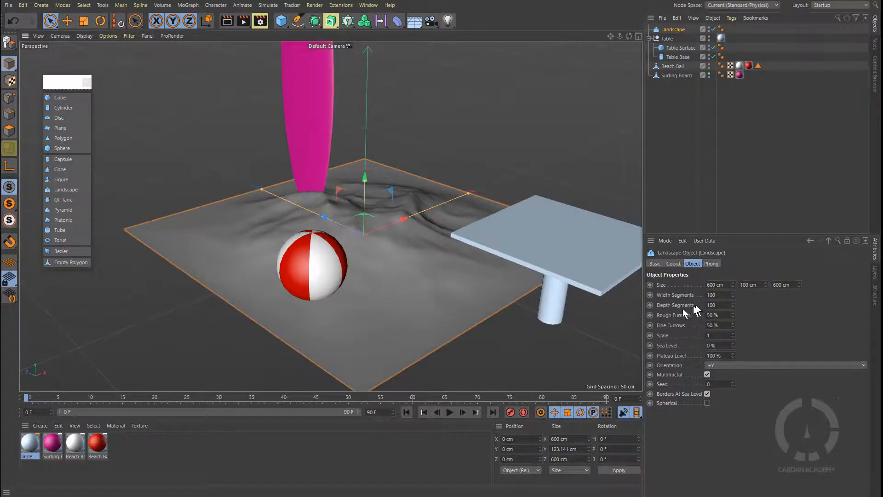
drag(716, 285, 703, 285)
text(1m)
text(00)
key(Tab)
key(Tab)
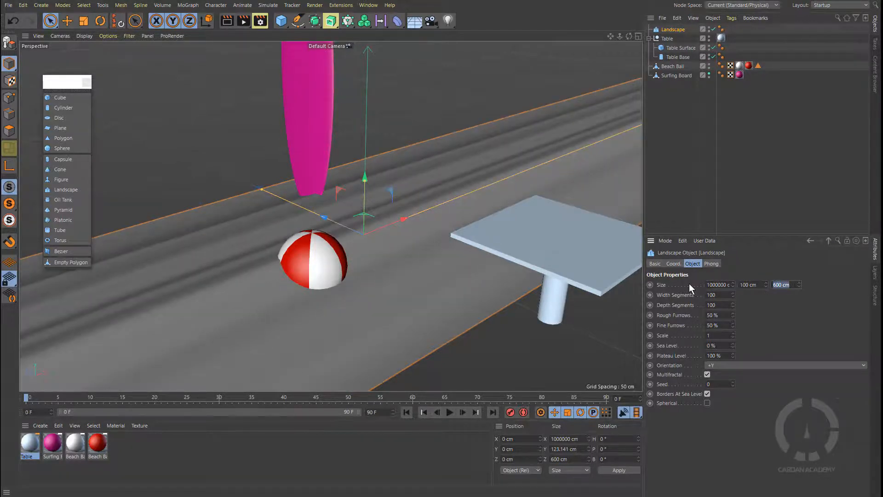
text(10000)
key(Return)
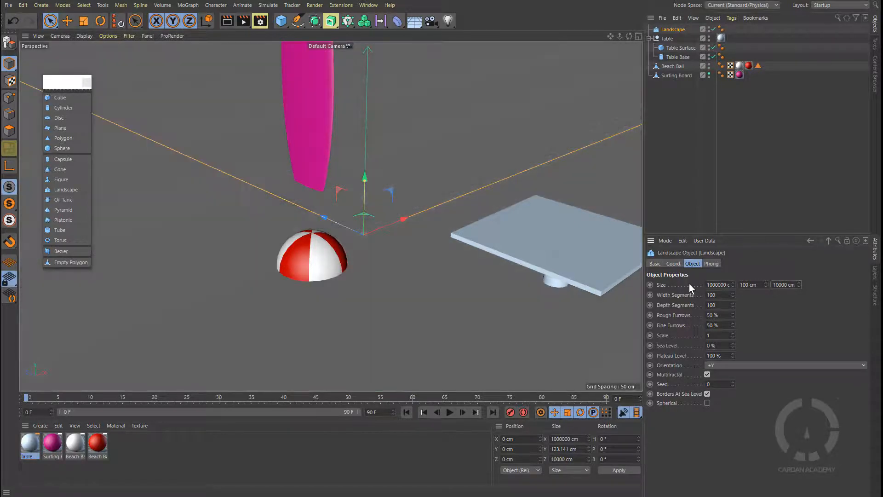
Undo the last size change and set the Landscape's X and Z sizes both to 10000 cm
scroll(479, 216, down, 10)
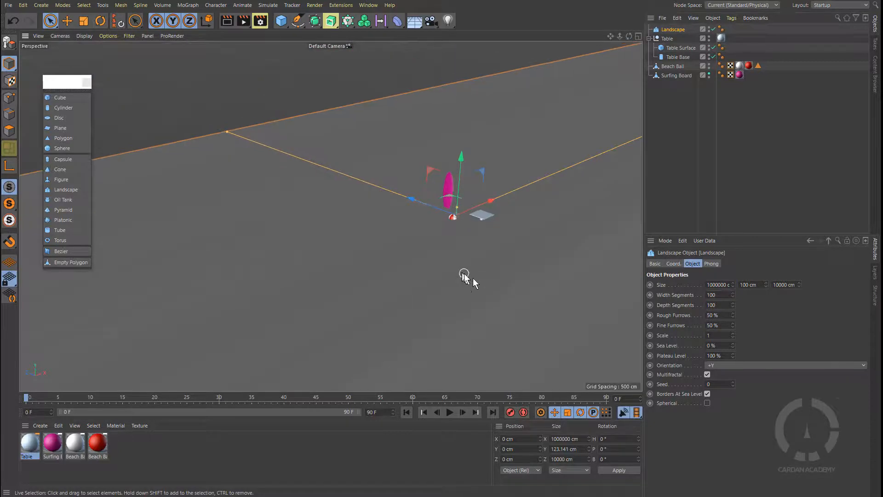
scroll(474, 264, down, 10)
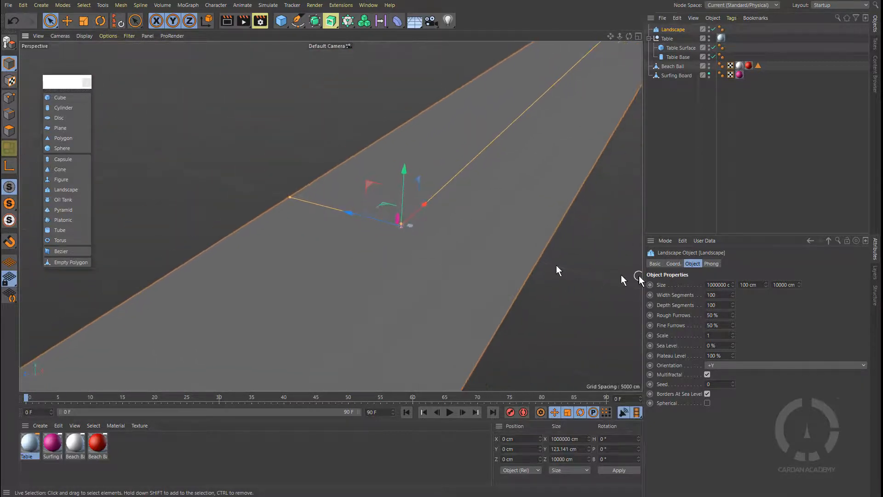
click(720, 287)
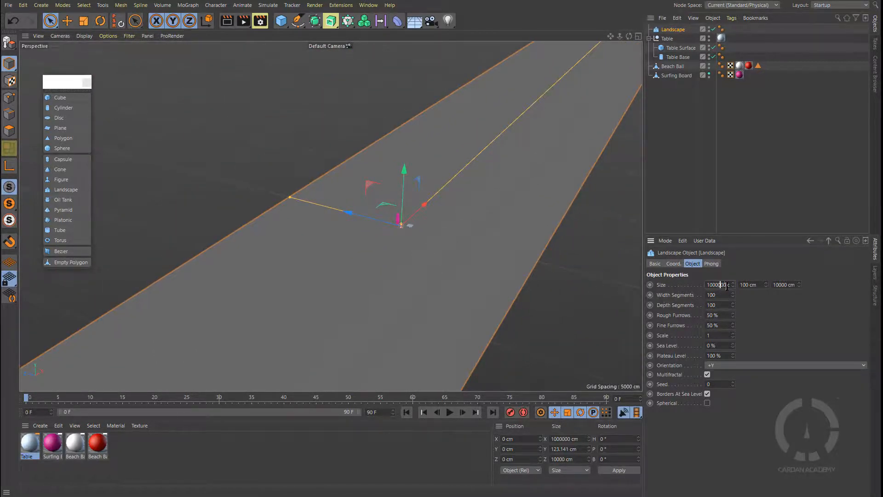
key(ctrl+z)
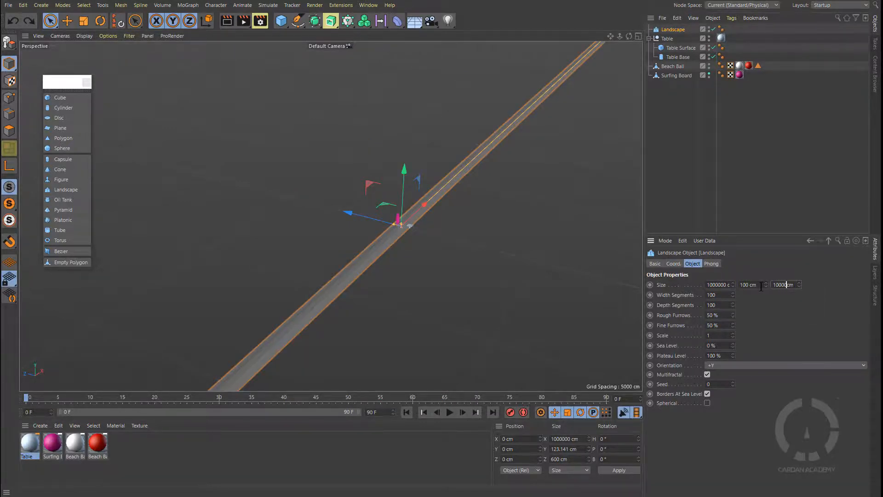
text(10000)
key(Return)
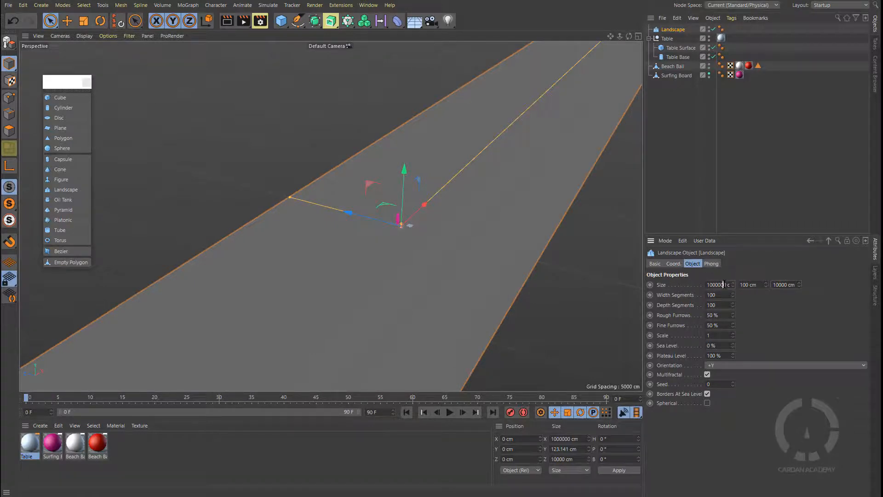
key(ctrl+a)
text(10000)
key(Return)
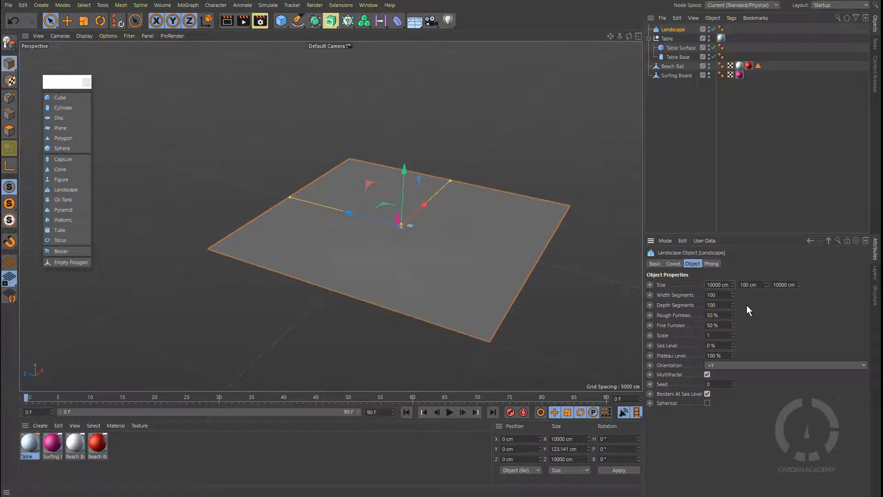
Try a greater height for the Landscape with its Y size value, and undo the change
scroll(441, 240, up, 6)
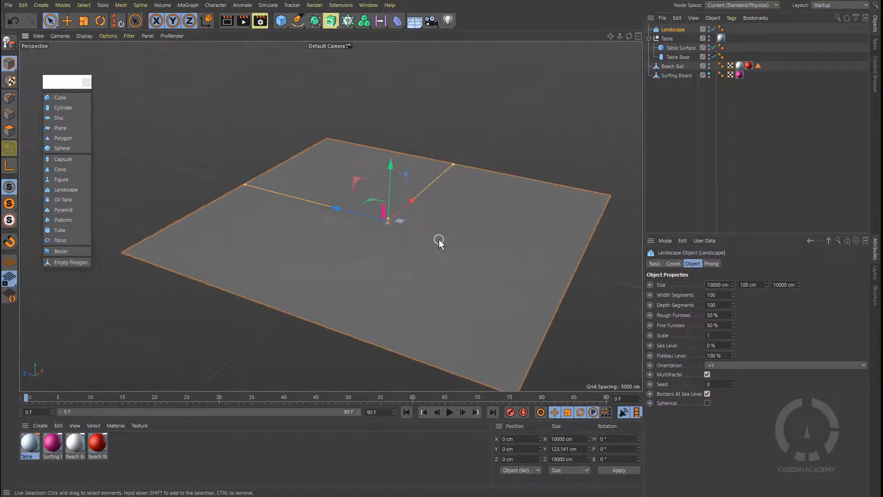
scroll(365, 213, up, 5)
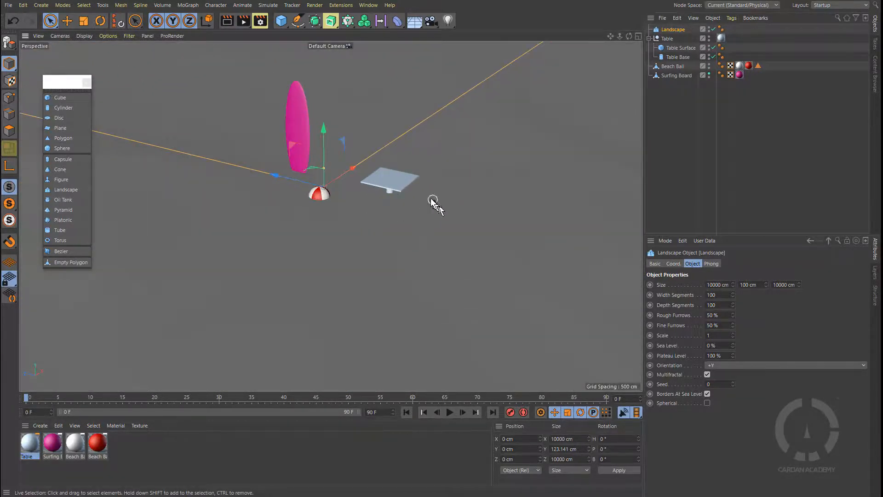
alt+drag(432, 198, 427, 181)
alt+middle_drag(428, 181, 411, 229)
scroll(411, 229, up, 1)
alt+drag(410, 230, 468, 255)
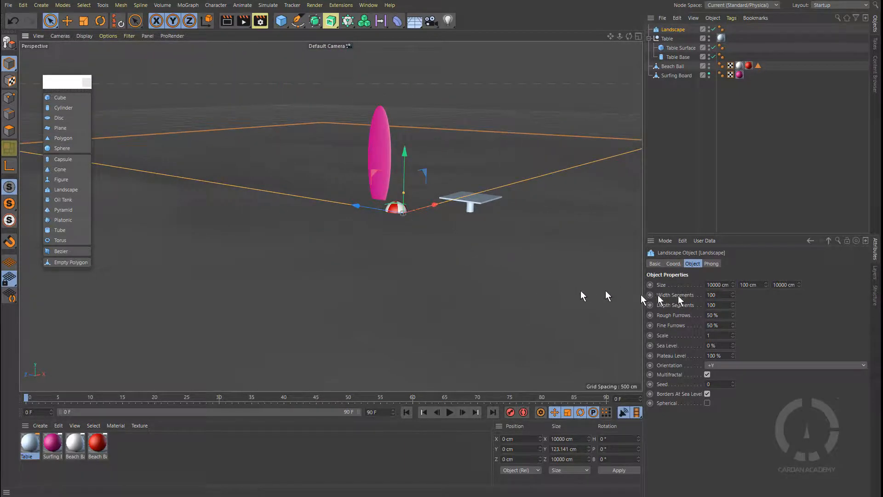
drag(766, 283, 766, 249)
key(ctrl+z)
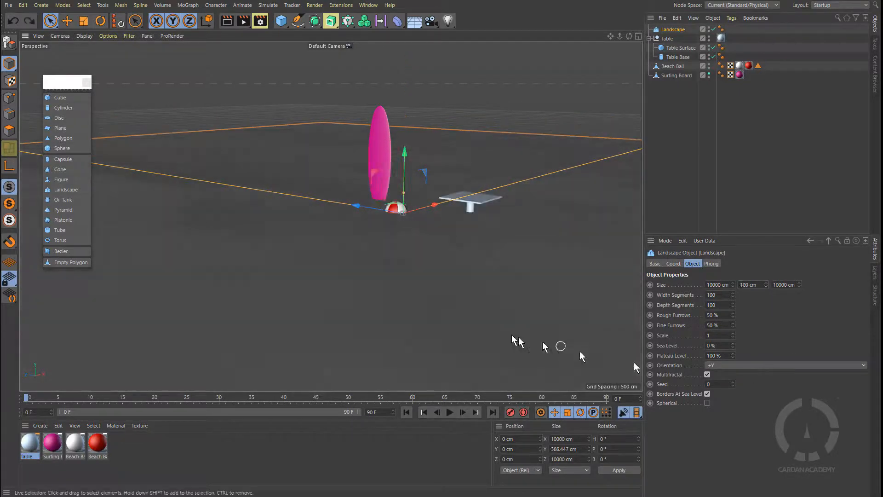
Move the Landscape along X to about 3440 cm and lower it about 14 cm beneath the beach objects
scroll(409, 285, up, 3)
scroll(409, 284, up, 5)
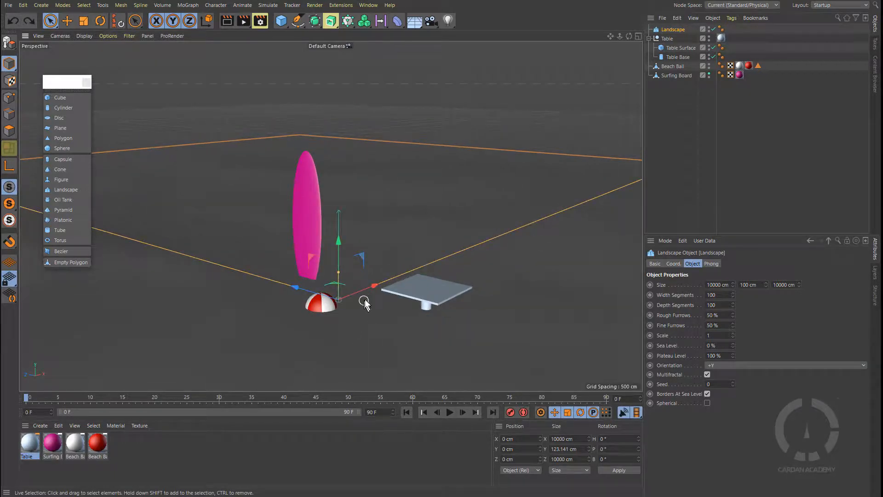
drag(373, 285, 635, 136)
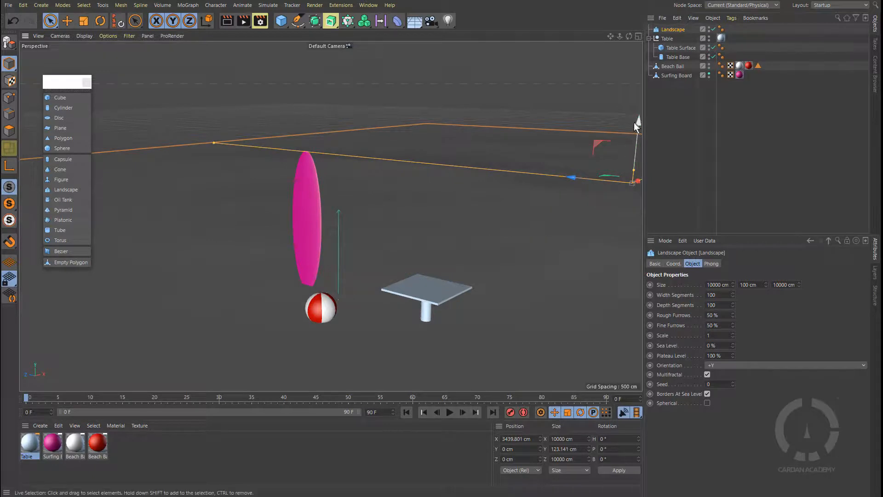
alt+drag(363, 290, 484, 264)
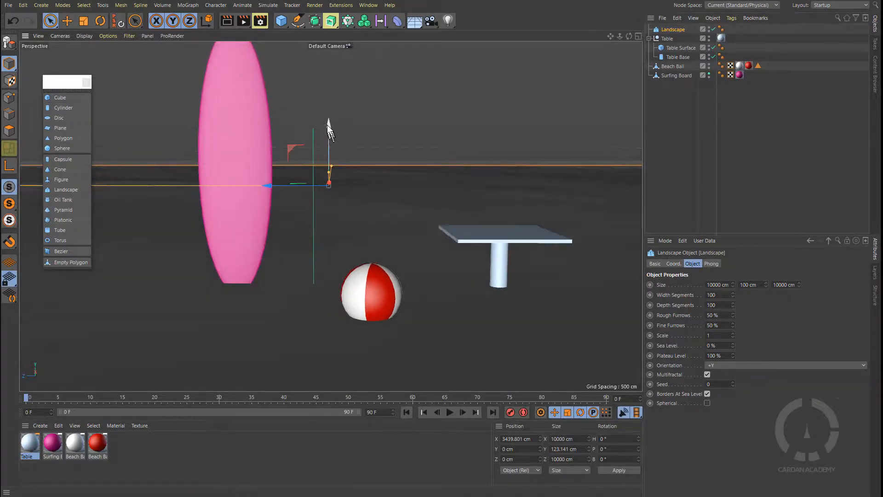
drag(327, 125, 329, 125)
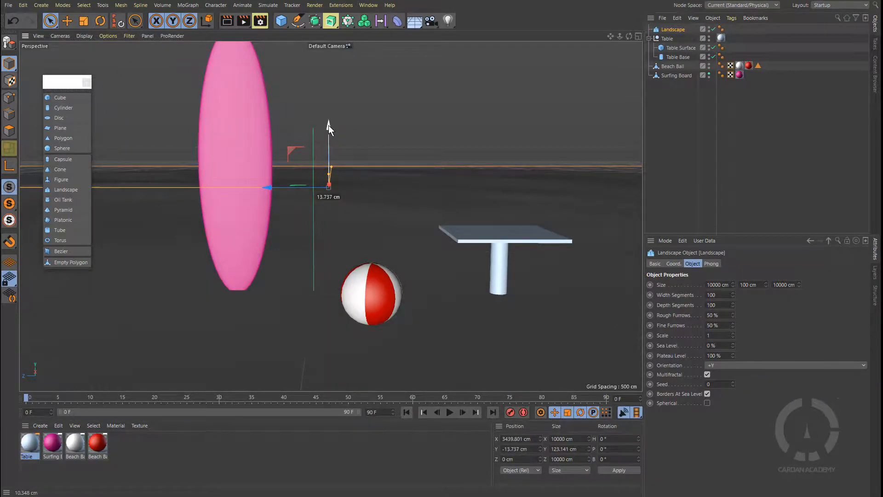
alt+drag(381, 187, 395, 191)
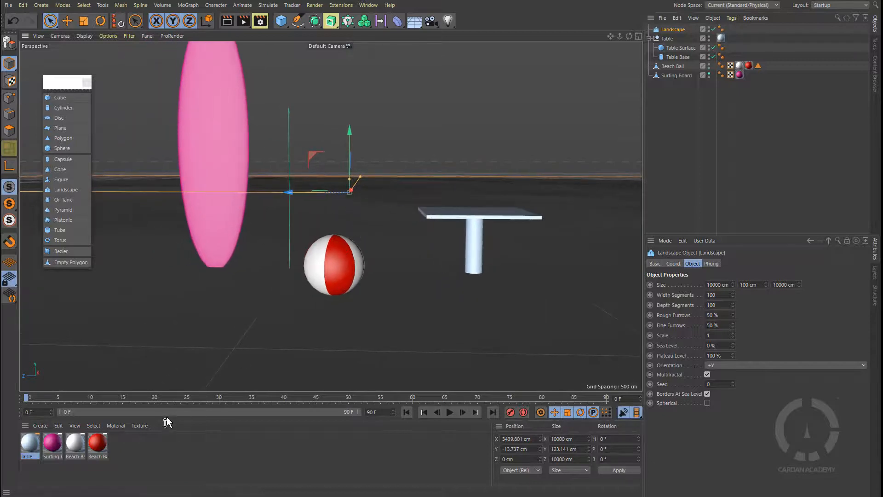
Create a new material named Sand and apply it to the Landscape
double_click(131, 446)
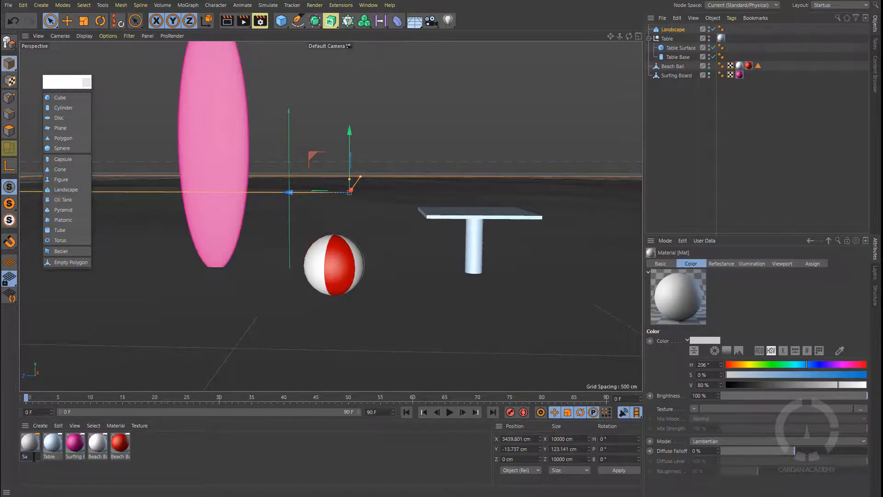
key(Return)
drag(29, 444, 163, 335)
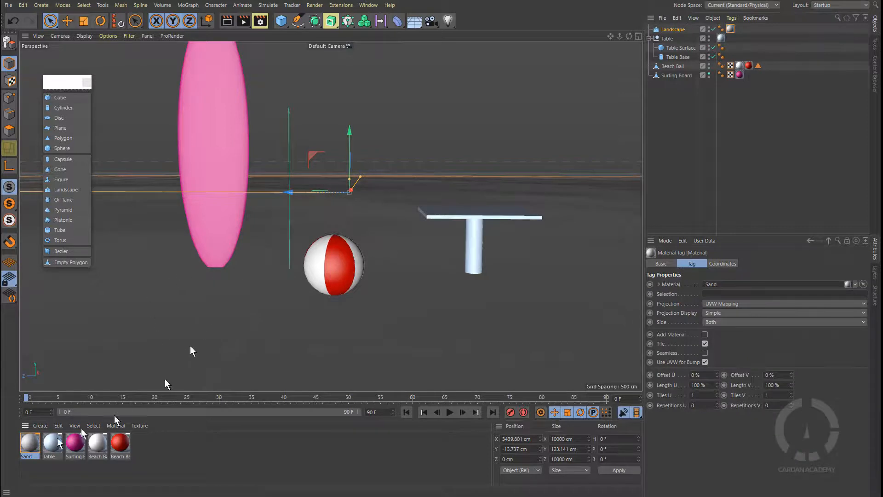
Set the Sand material's color to a pale beige with hue 53°, saturation 21% and value 74%
double_click(32, 443)
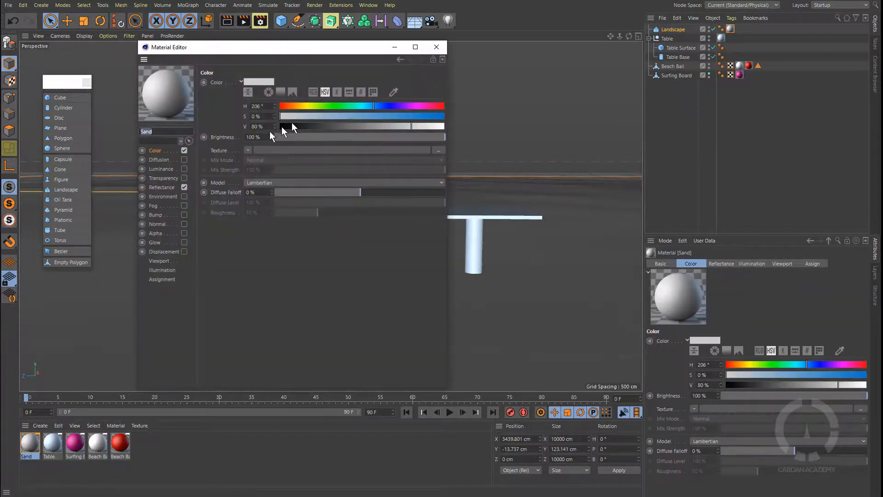
click(304, 106)
drag(310, 117, 437, 125)
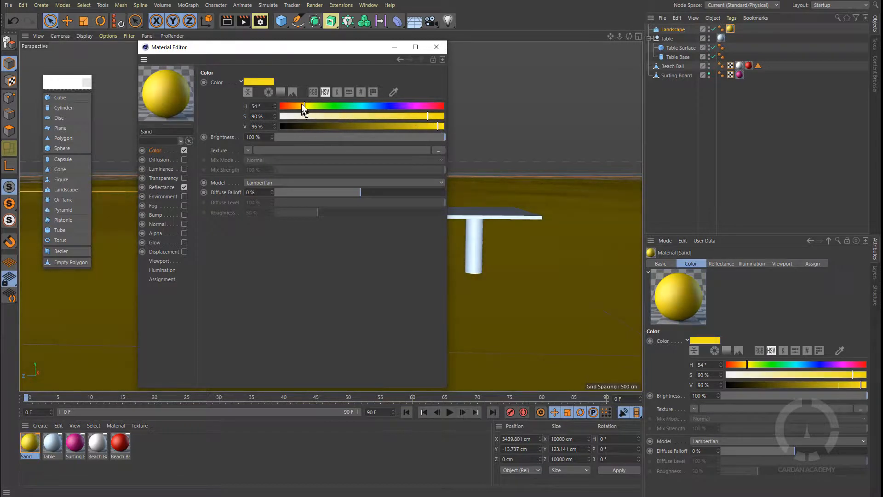
drag(302, 105, 304, 106)
drag(409, 126, 401, 126)
drag(311, 115, 314, 116)
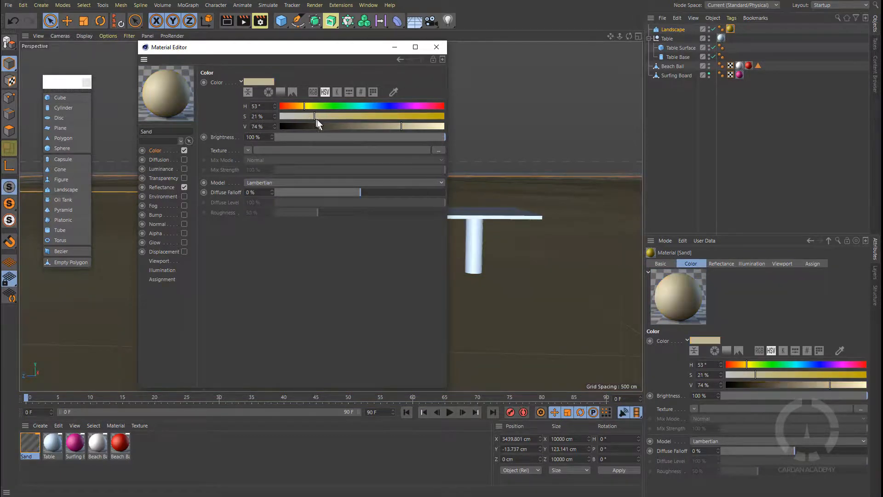
click(437, 47)
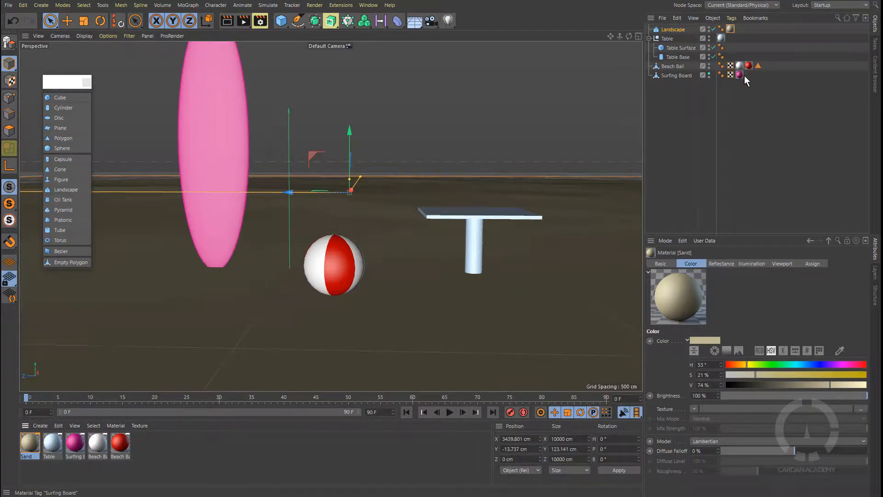
double_click(33, 446)
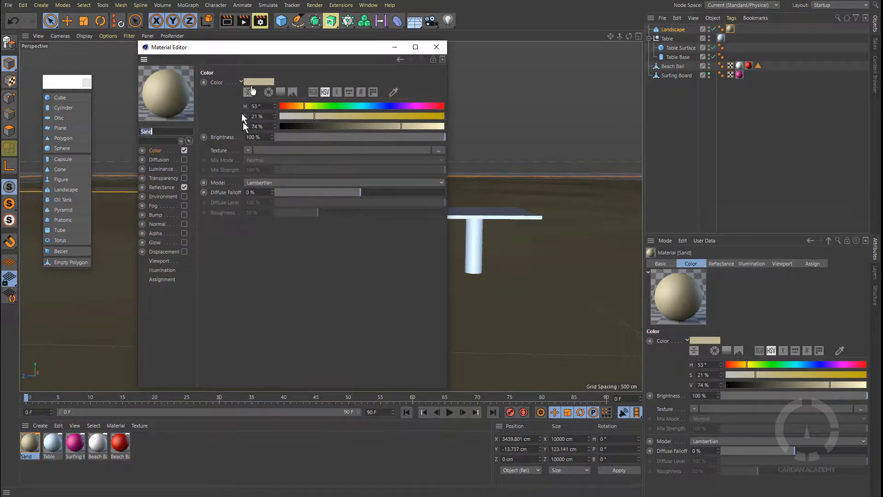
drag(341, 47, 589, 47)
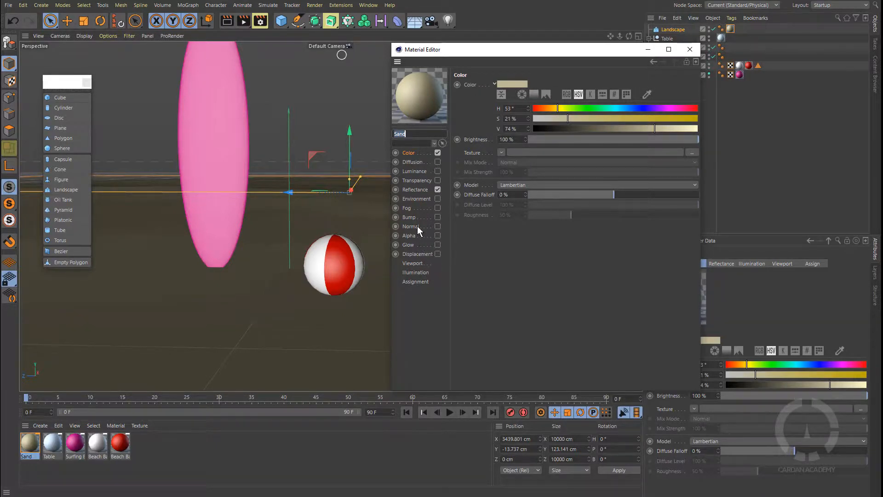
drag(605, 52, 490, 68)
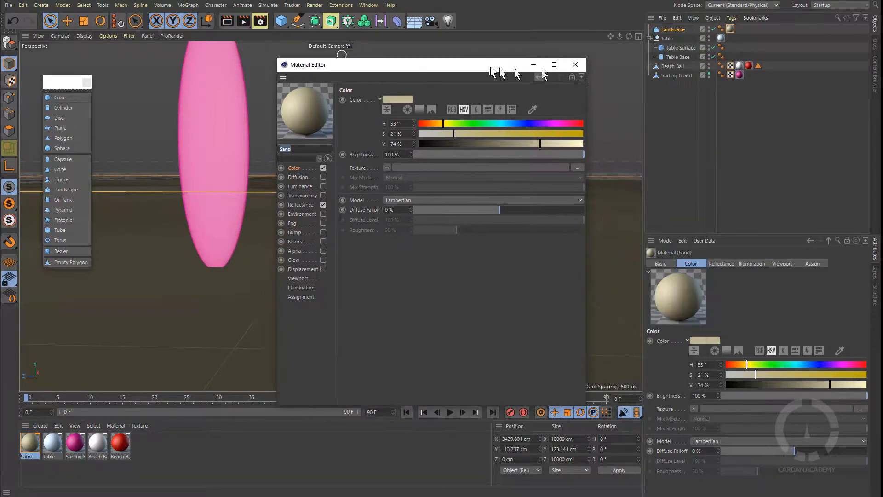
click(575, 65)
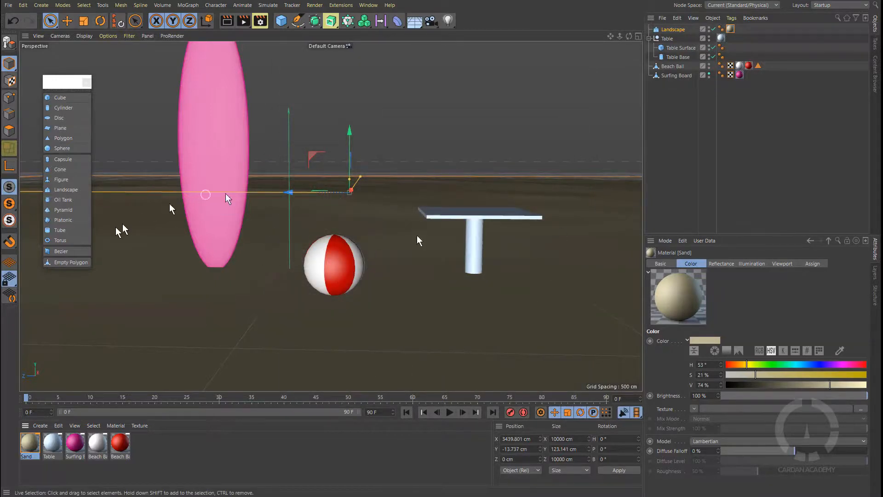
click(211, 135)
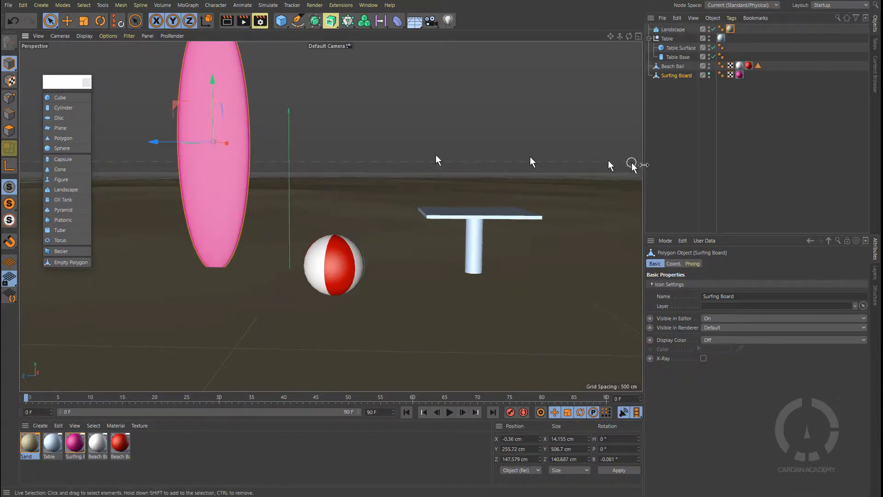
click(676, 109)
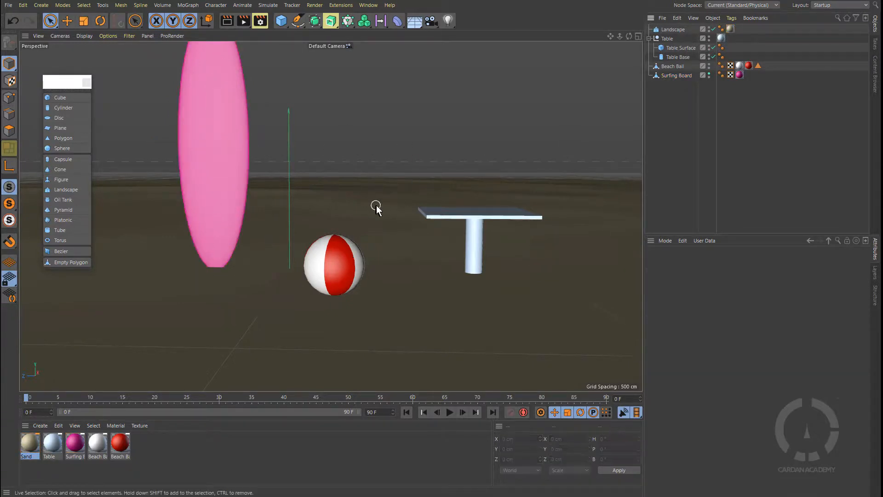
Save the project as a new file named 01.02 in the Assets folder
click(8, 6)
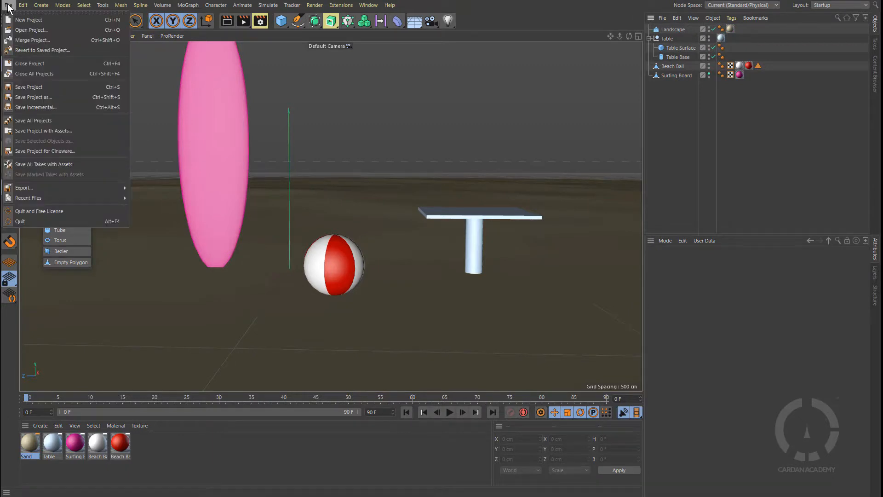
click(37, 97)
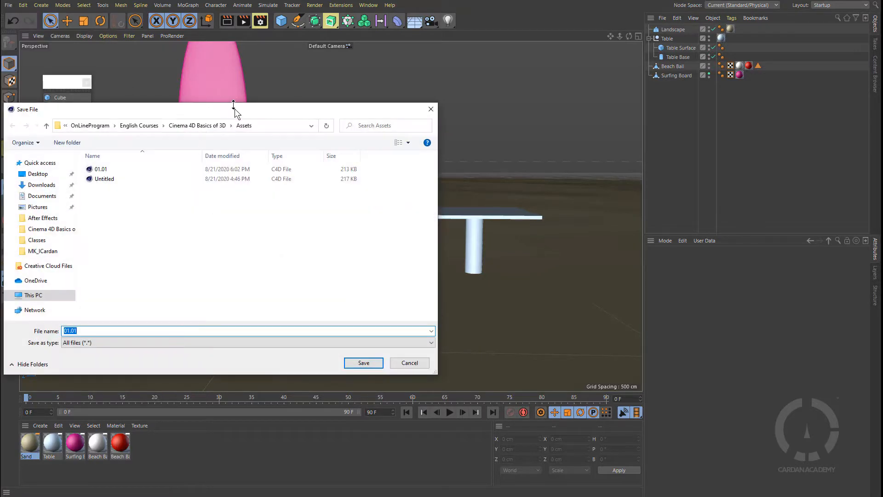
click(99, 169)
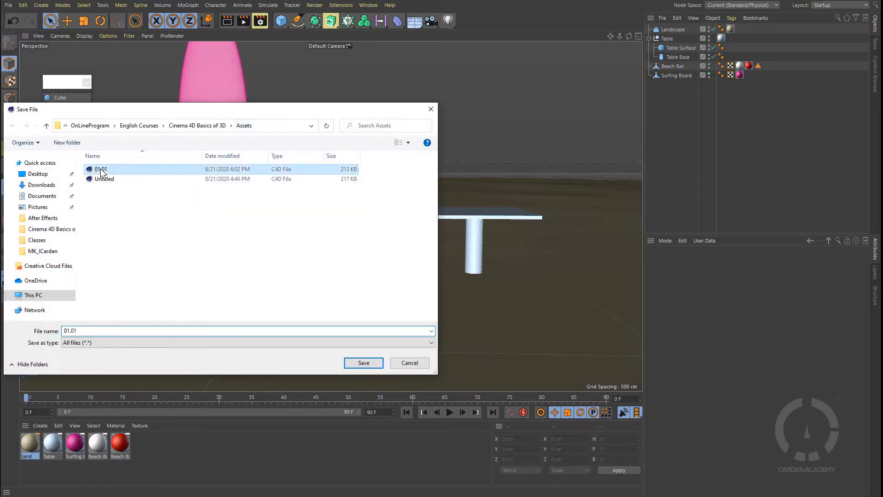
click(79, 330)
click(79, 330)
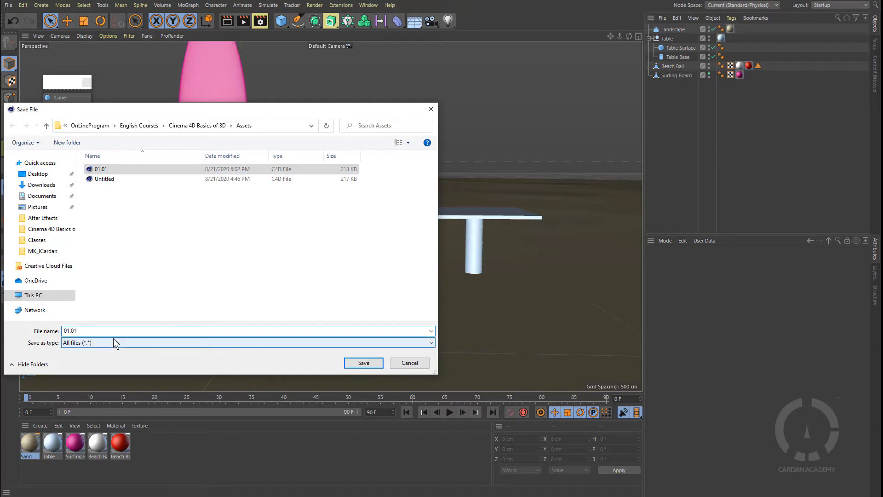
key(BackSpace)
text(2)
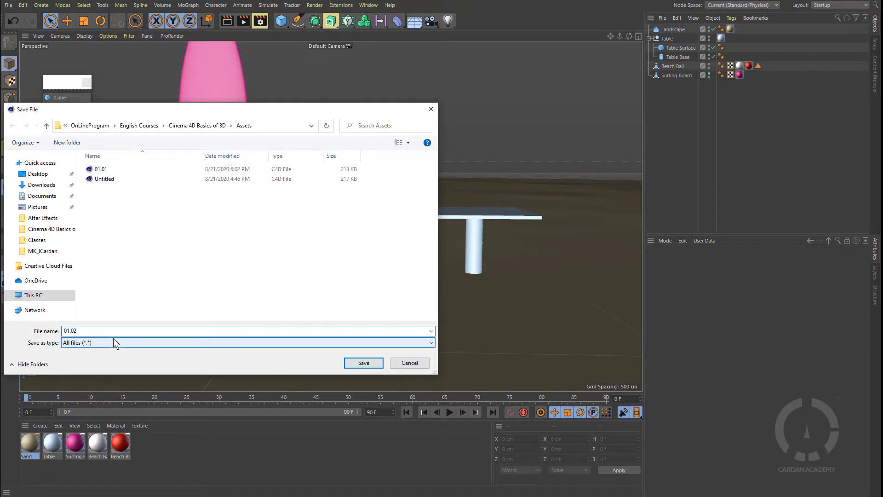
key(Return)
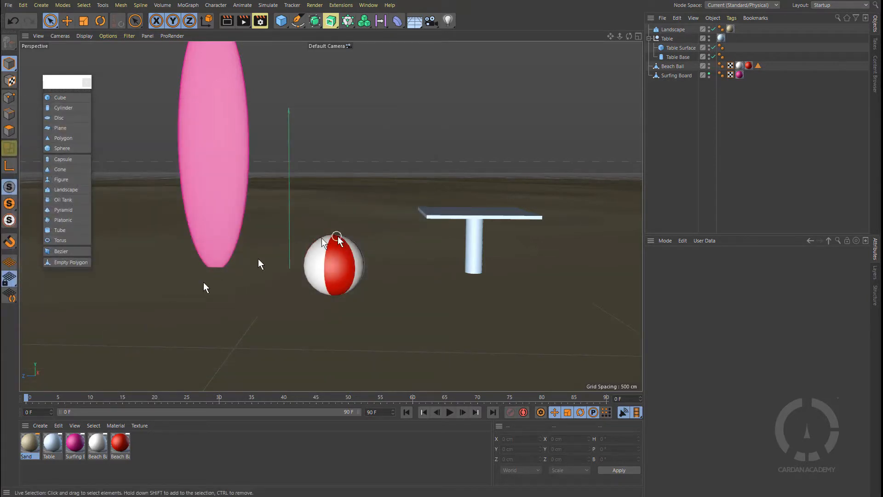